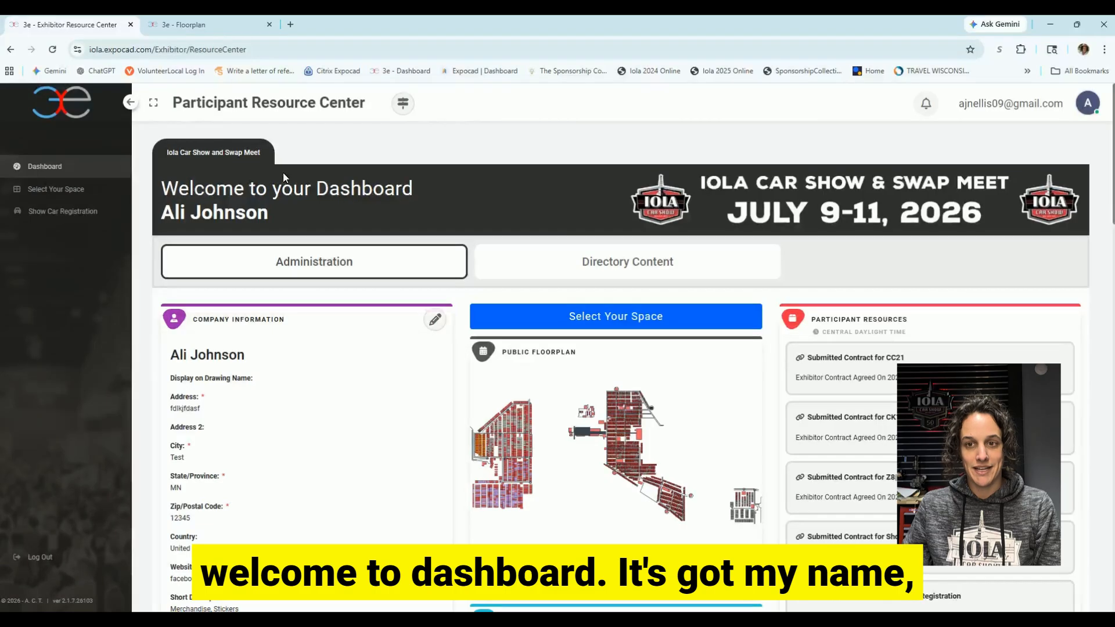
Scroll down to the Company Information card and open it for editing.
{"action": "scroll", "coordinate": [285, 201], "scroll_direction": "down", "scroll_amount": 1}
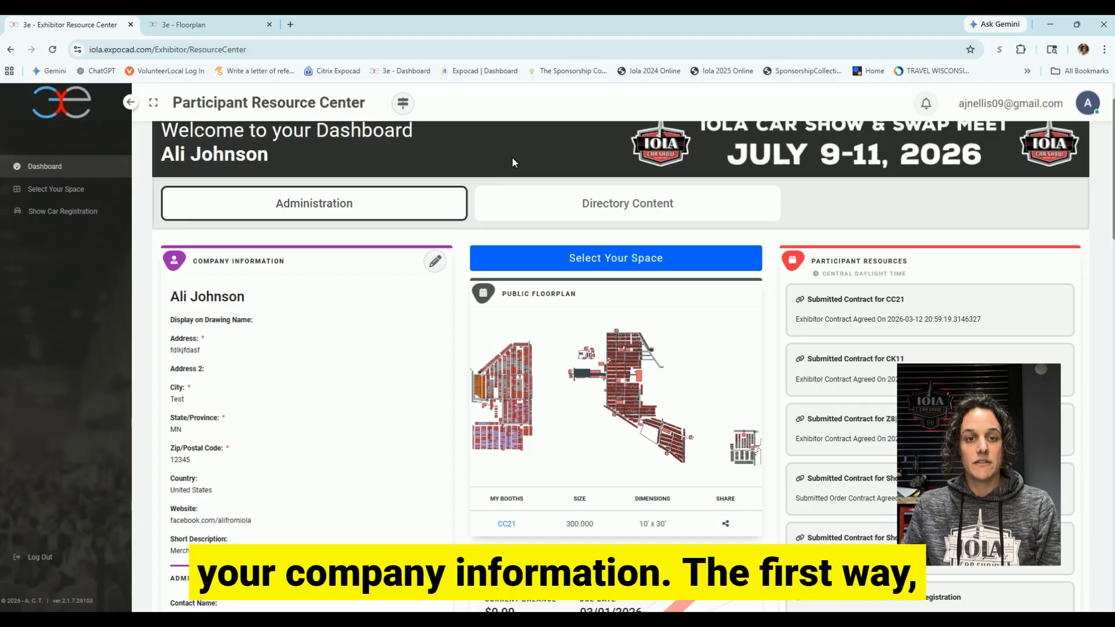
{"action": "scroll", "coordinate": [491, 142], "scroll_direction": "down", "scroll_amount": 1}
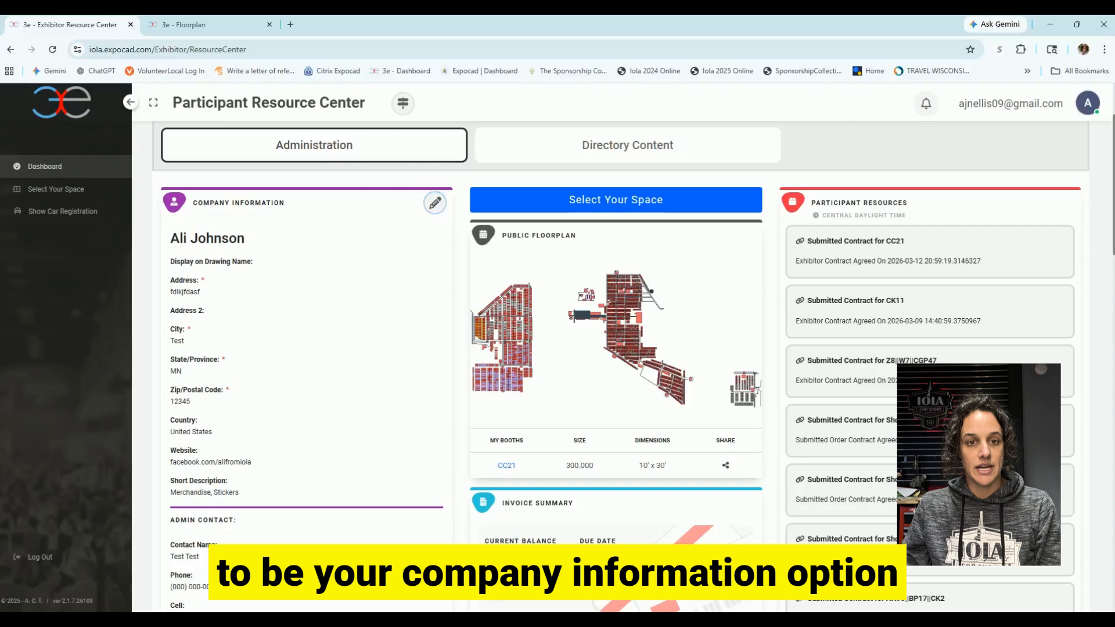
{"action": "left_click", "coordinate": [436, 204]}
Put the person's name on the first company name line and clear the second line.
{"action": "left_click_drag", "start_coordinate": [244, 239], "coordinate": [173, 230]}
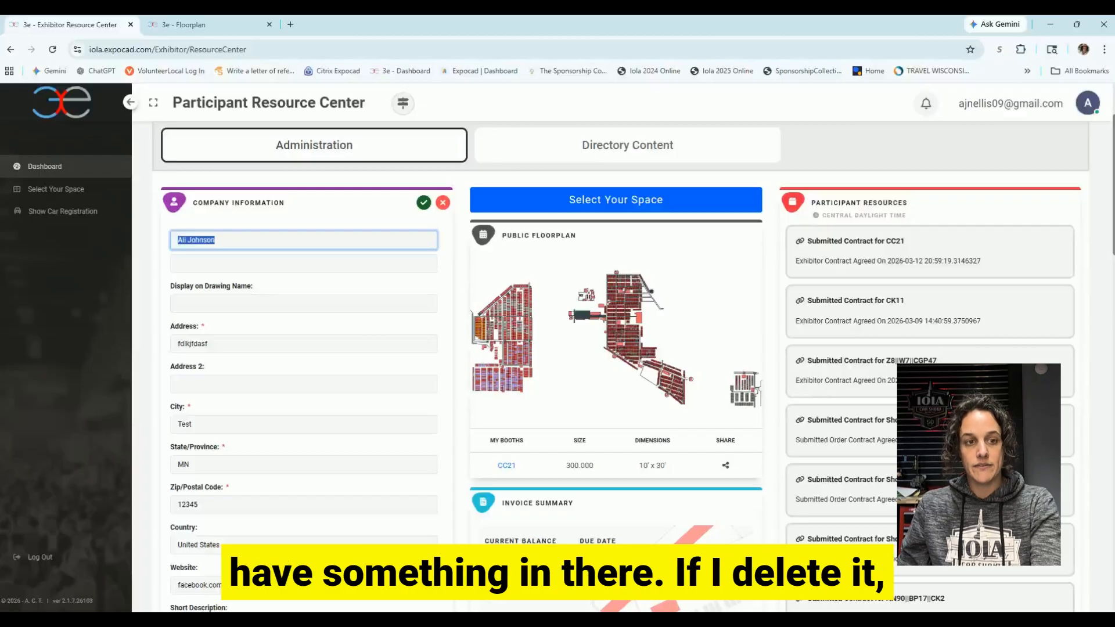
{"action": "key", "text": "BackSpace"}
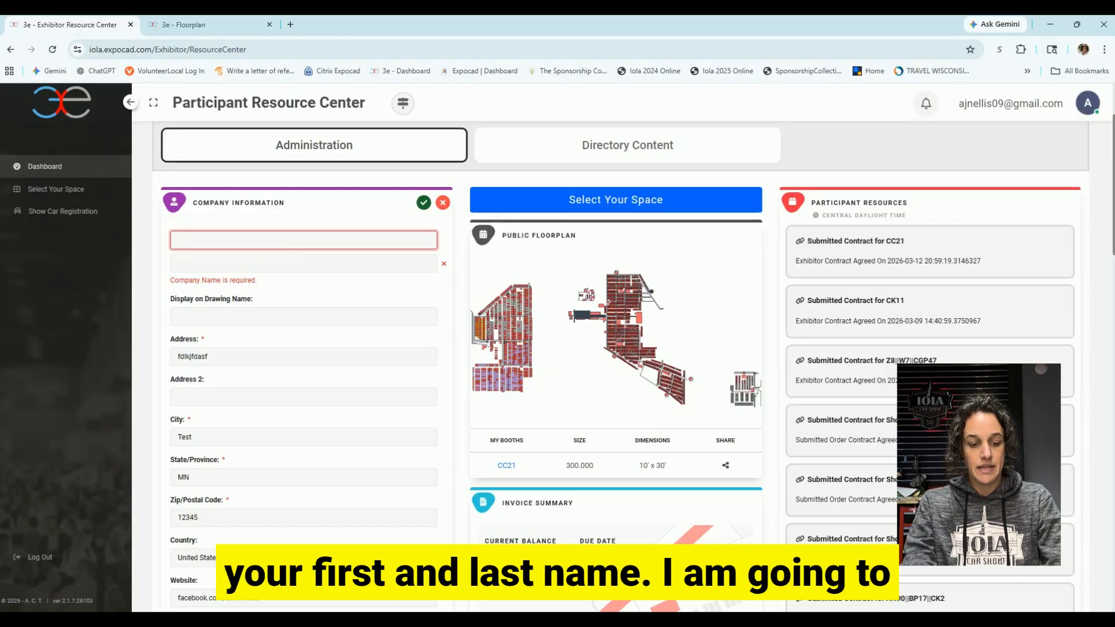
{"action": "type", "text": "Ali"}
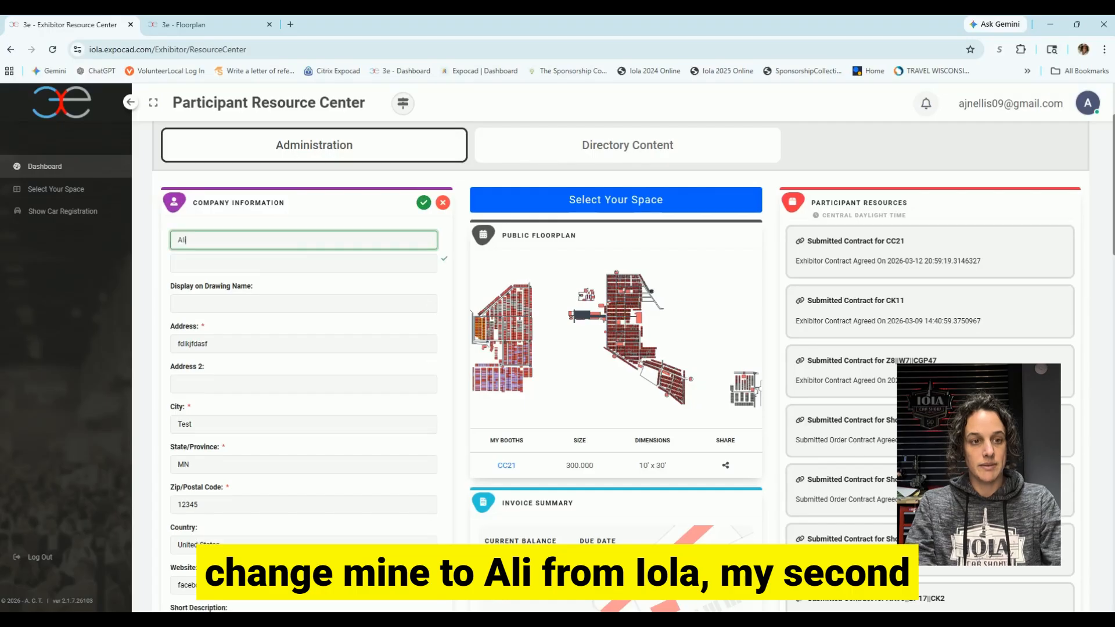
{"action": "type", "text": " from Iola"}
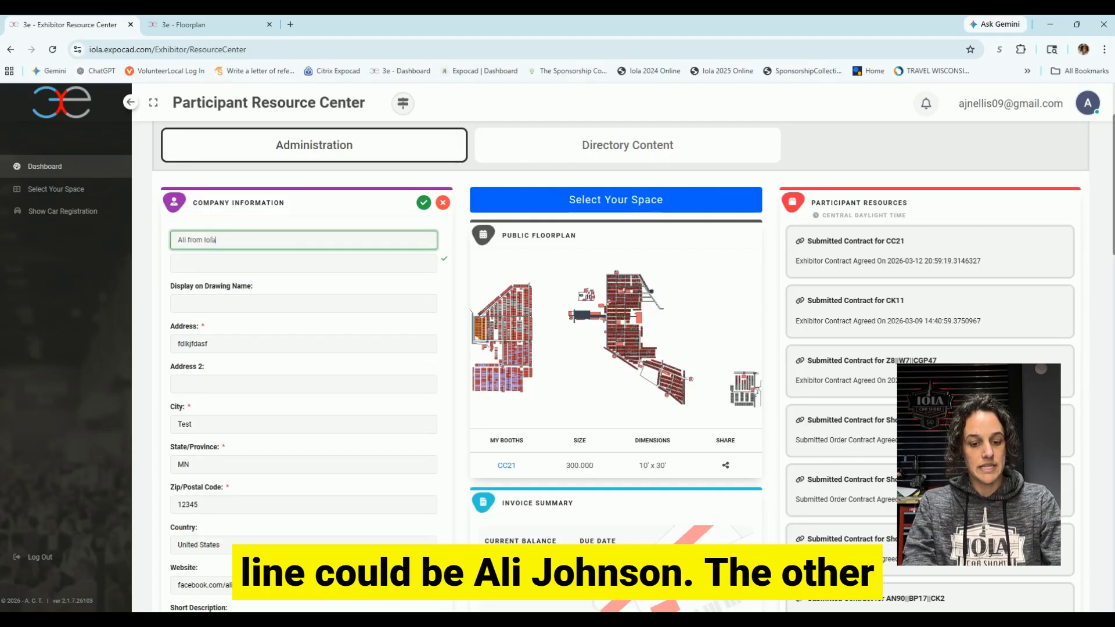
{"action": "left_click", "coordinate": [179, 263]}
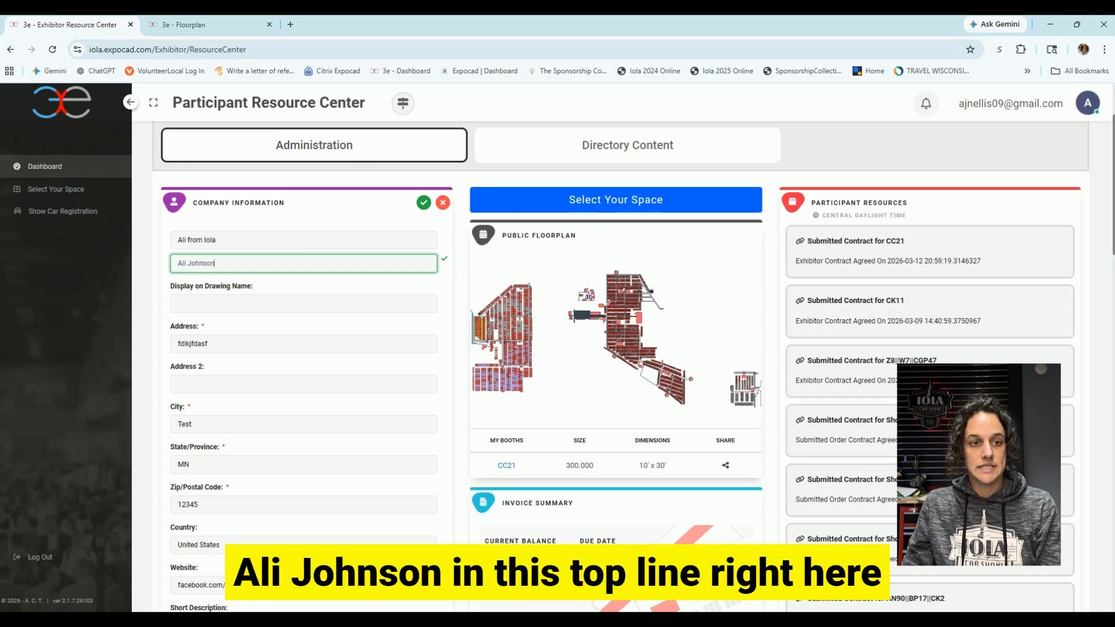
{"action": "left_click_drag", "start_coordinate": [240, 237], "coordinate": [187, 234]}
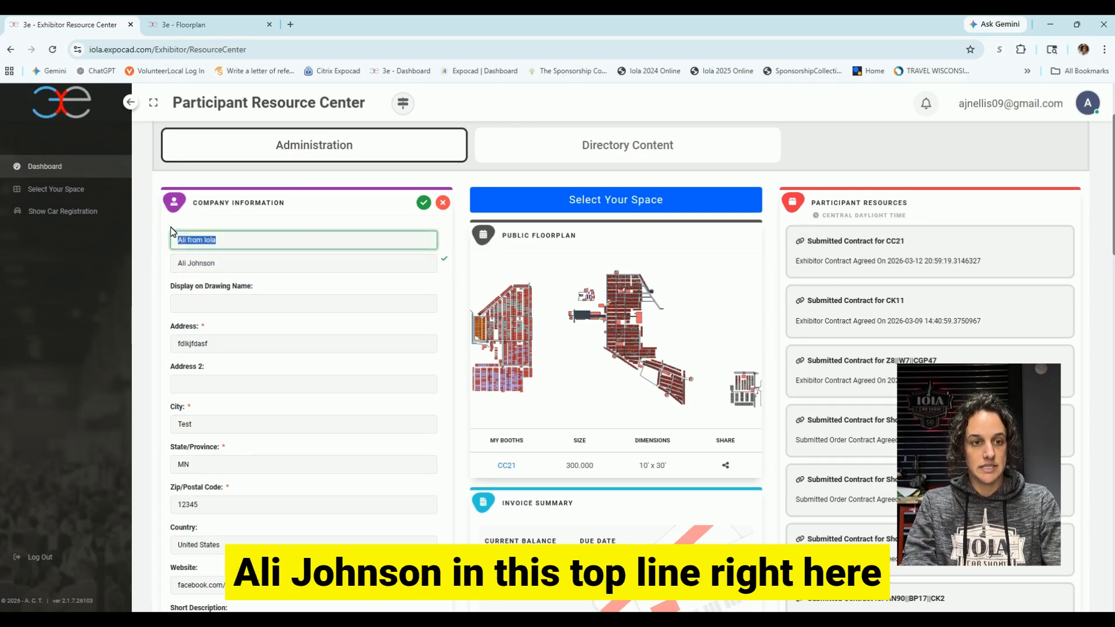
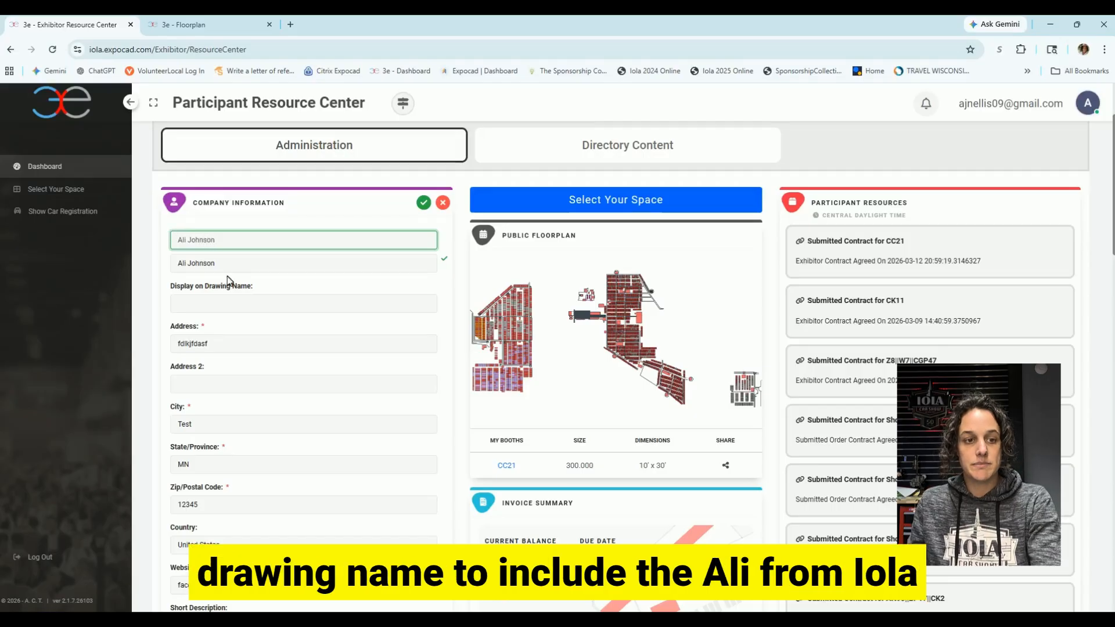
{"action": "left_click_drag", "start_coordinate": [224, 264], "coordinate": [160, 256]}
{"action": "key", "text": "BackSpace"}
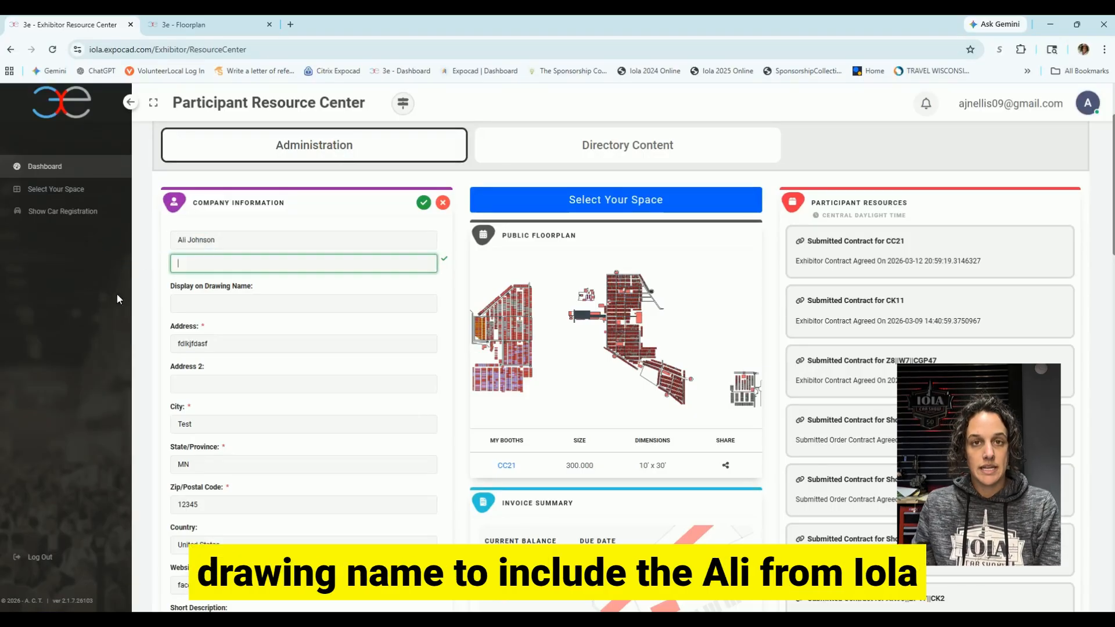
Fill in Display on Drawing Name with the public business name.
{"action": "left_click", "coordinate": [208, 303]}
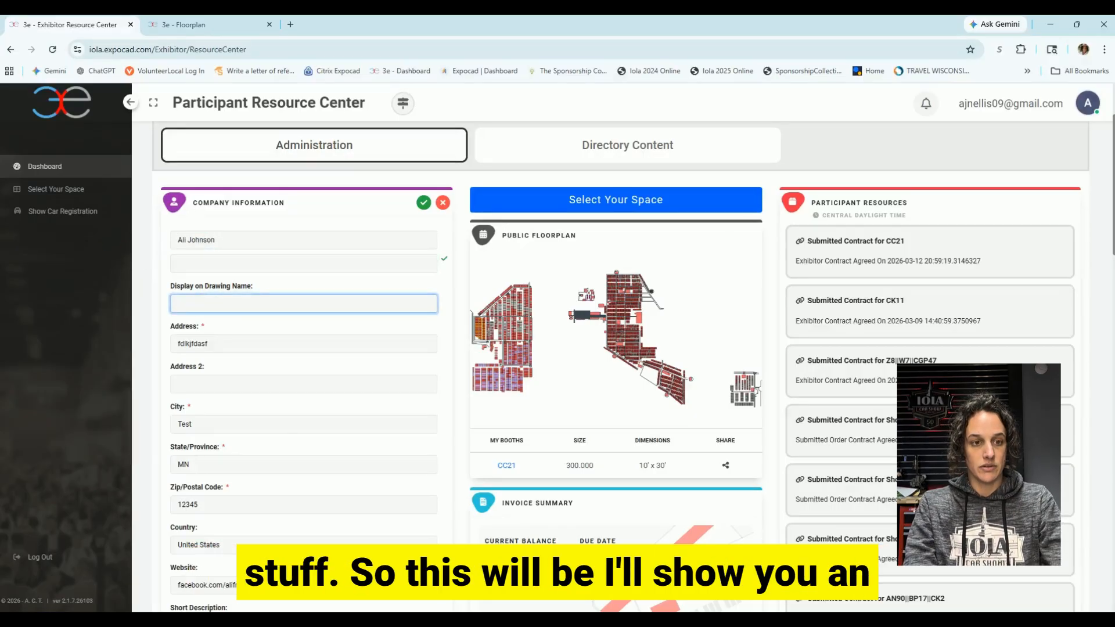
{"action": "type", "text": "Ali"}
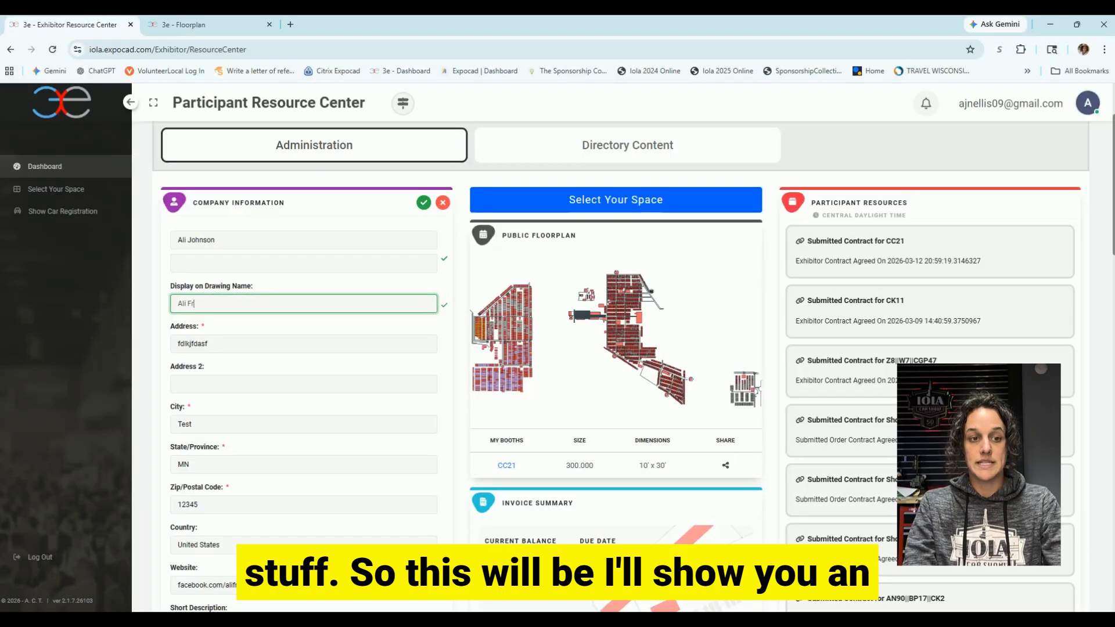
{"action": "type", "text": " Fr"}
{"action": "key", "text": "BackSpace"}
{"action": "key", "text": "BackSpace"}
{"action": "key", "text": "BackSpace"}
{"action": "type", "text": "from I"}
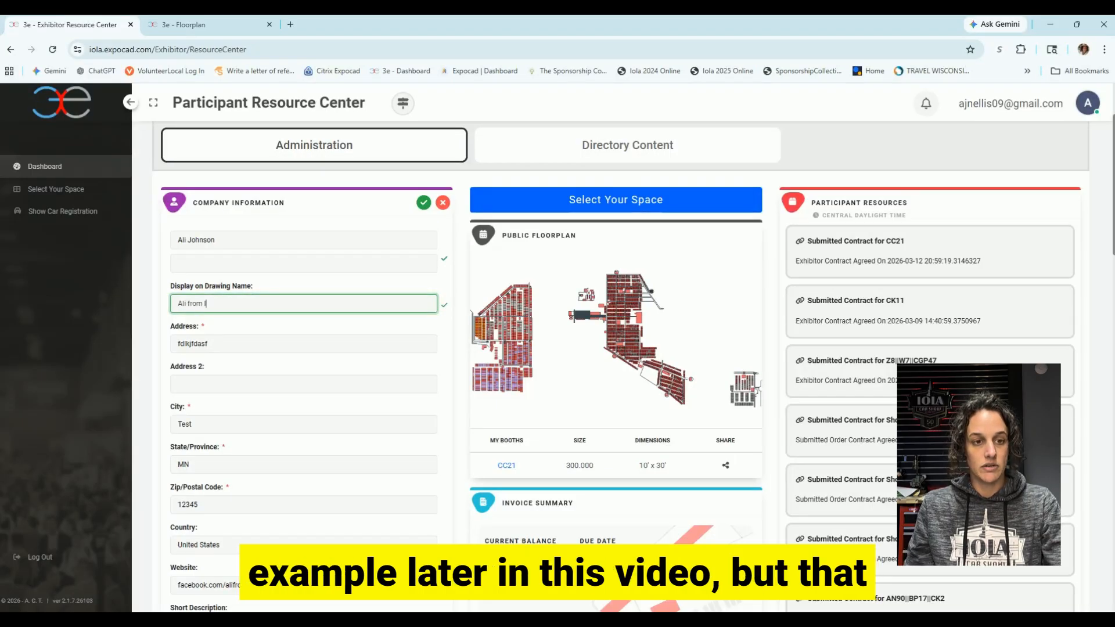
{"action": "type", "text": "ola"}
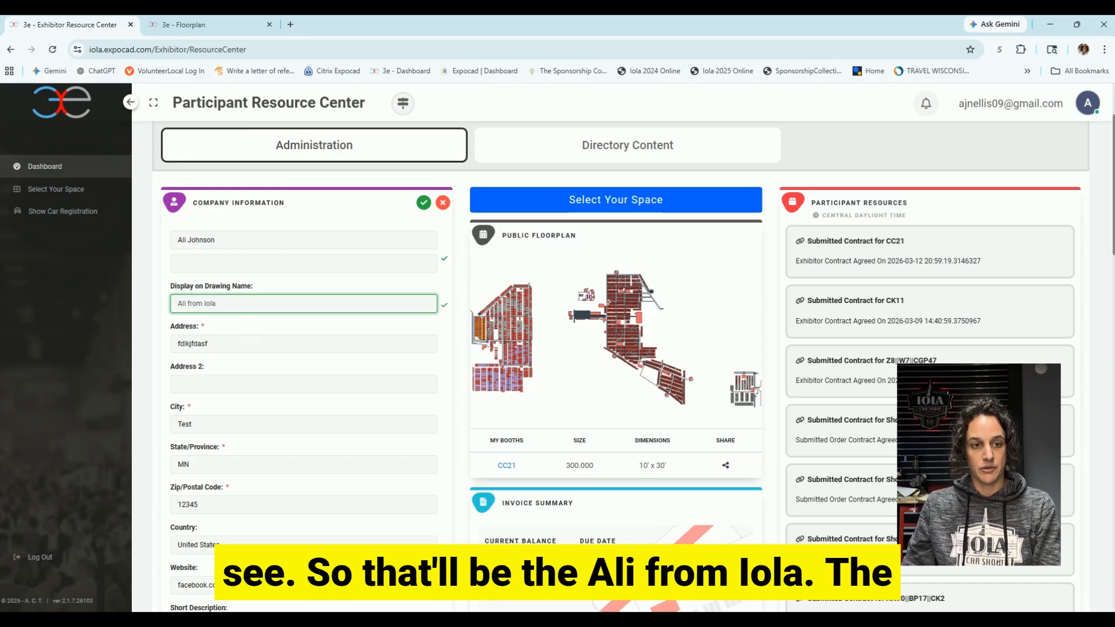
{"action": "scroll", "coordinate": [295, 332], "scroll_direction": "down", "scroll_amount": 1}
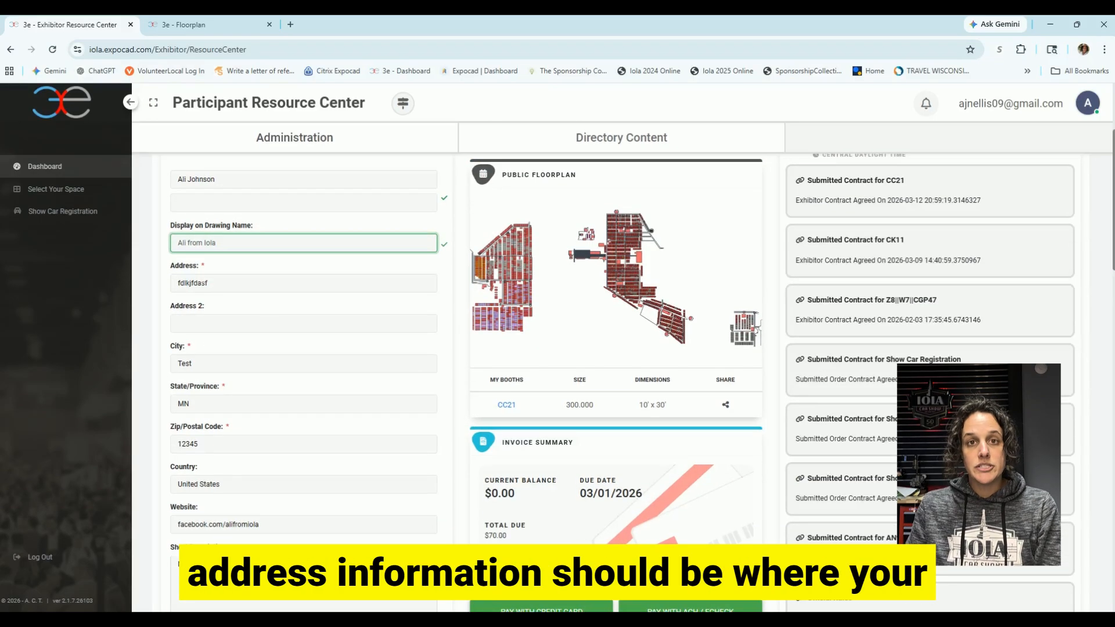
{"action": "left_click", "coordinate": [232, 283]}
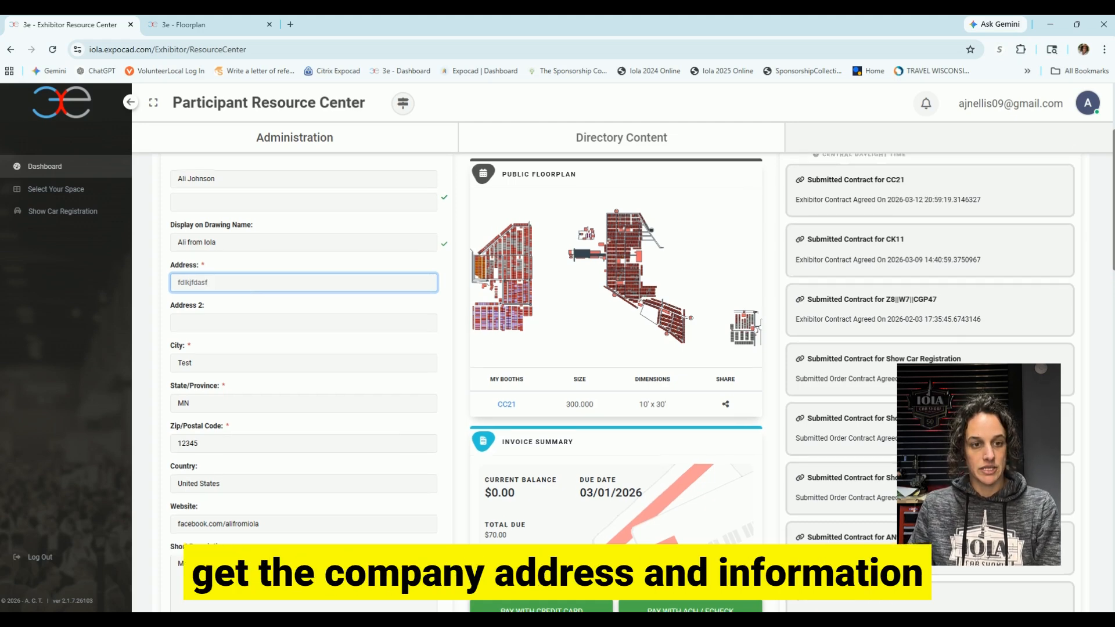
{"action": "scroll", "coordinate": [235, 280], "scroll_direction": "down", "scroll_amount": 3}
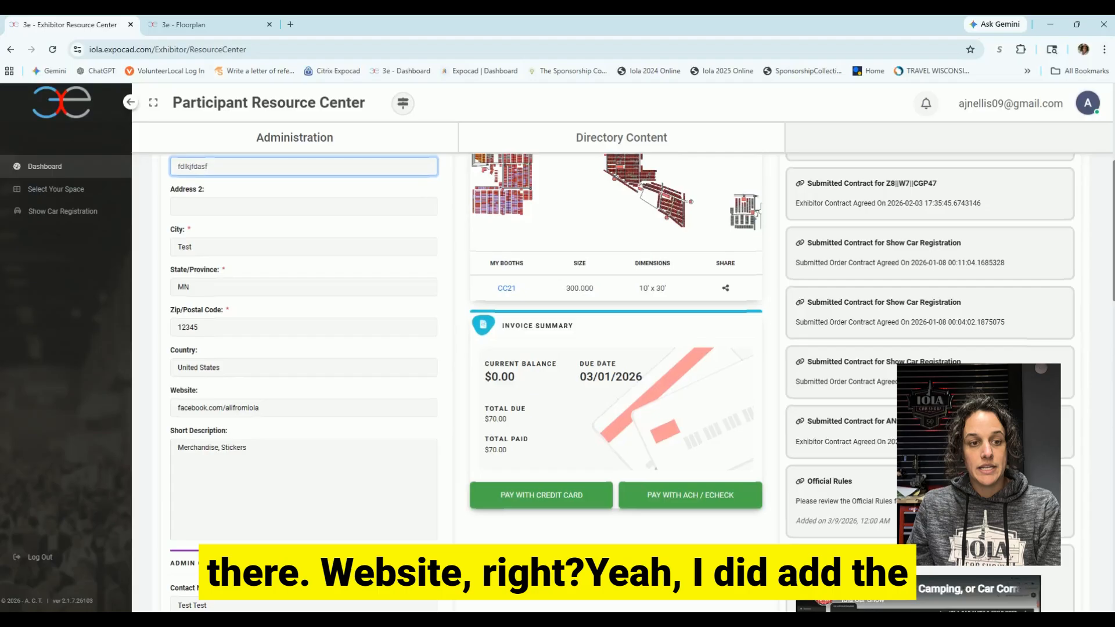
{"action": "scroll", "coordinate": [219, 360], "scroll_direction": "down", "scroll_amount": 2}
{"action": "left_click_drag", "start_coordinate": [266, 349], "coordinate": [174, 349]}
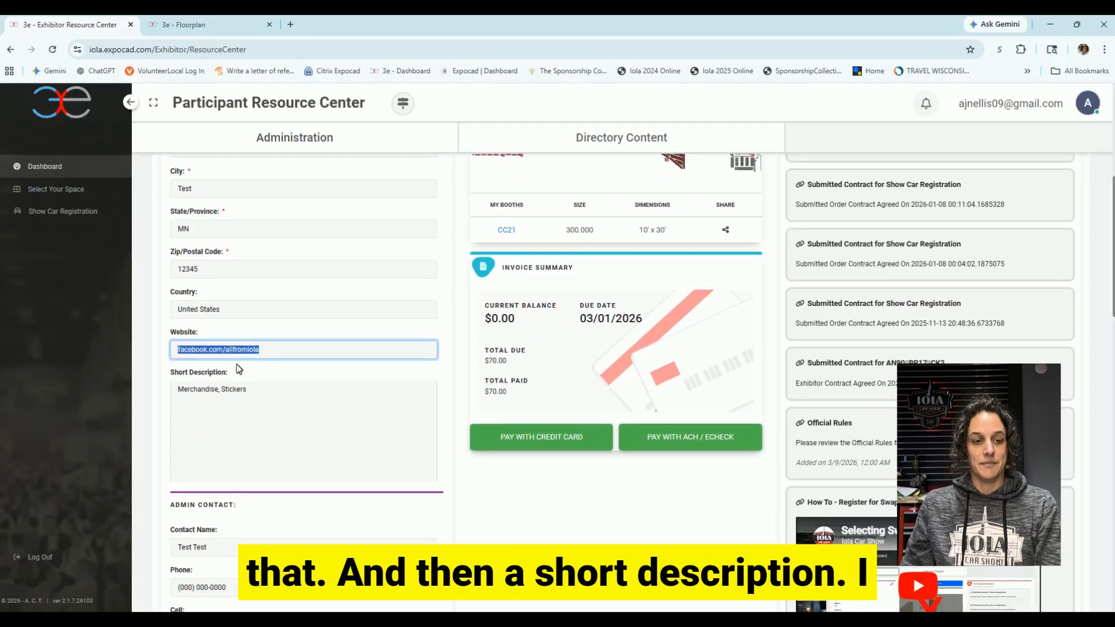
{"action": "left_click", "coordinate": [278, 386]}
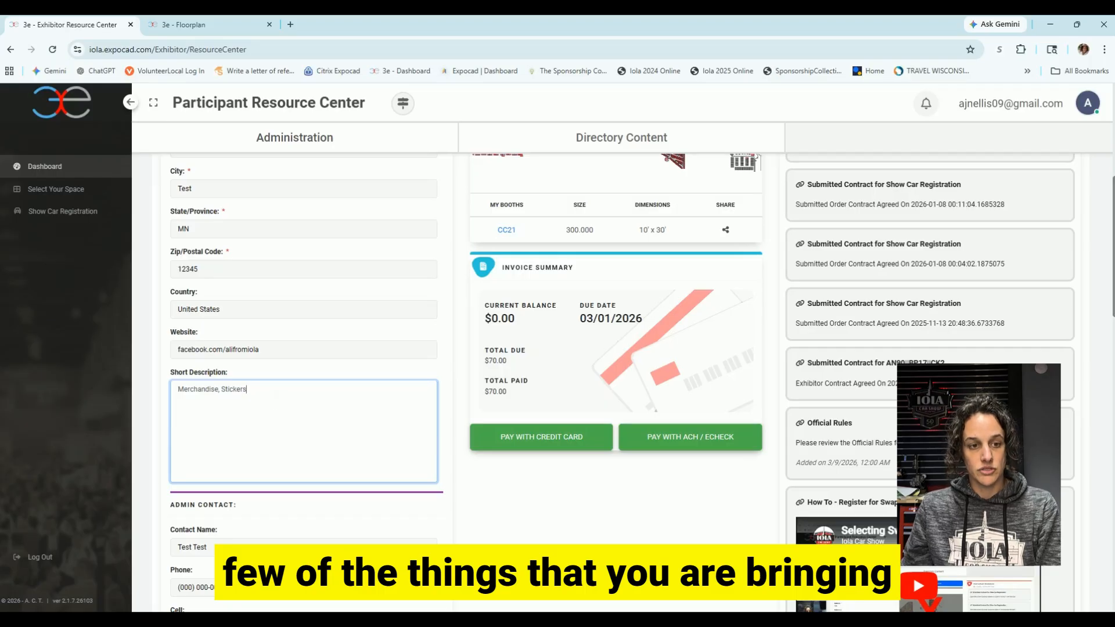
{"action": "left_click_drag", "start_coordinate": [247, 389], "coordinate": [152, 384]}
{"action": "scroll", "coordinate": [152, 384], "scroll_direction": "down", "scroll_amount": 1}
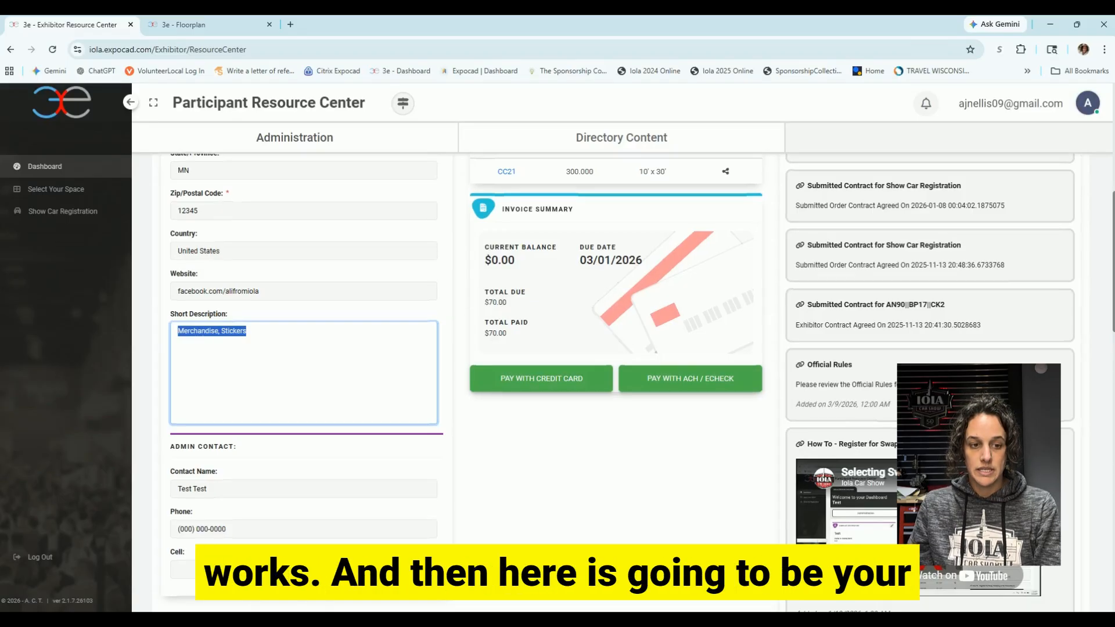
{"action": "scroll", "coordinate": [266, 447], "scroll_direction": "down", "scroll_amount": 1}
{"action": "left_click", "coordinate": [234, 432]}
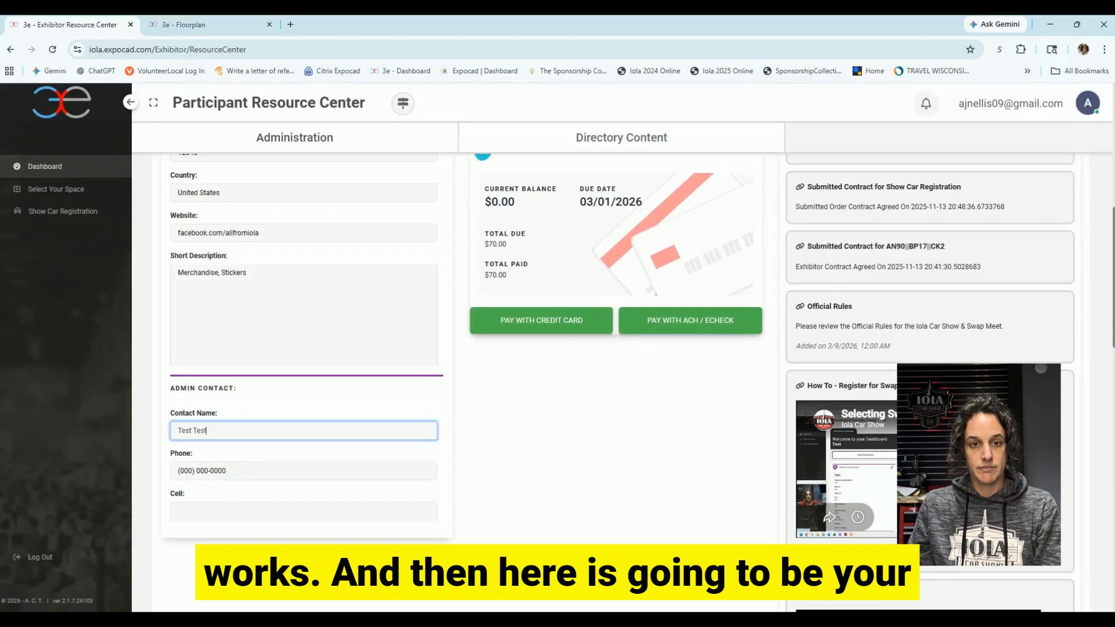
{"action": "left_click", "coordinate": [250, 471]}
{"action": "left_click", "coordinate": [248, 511]}
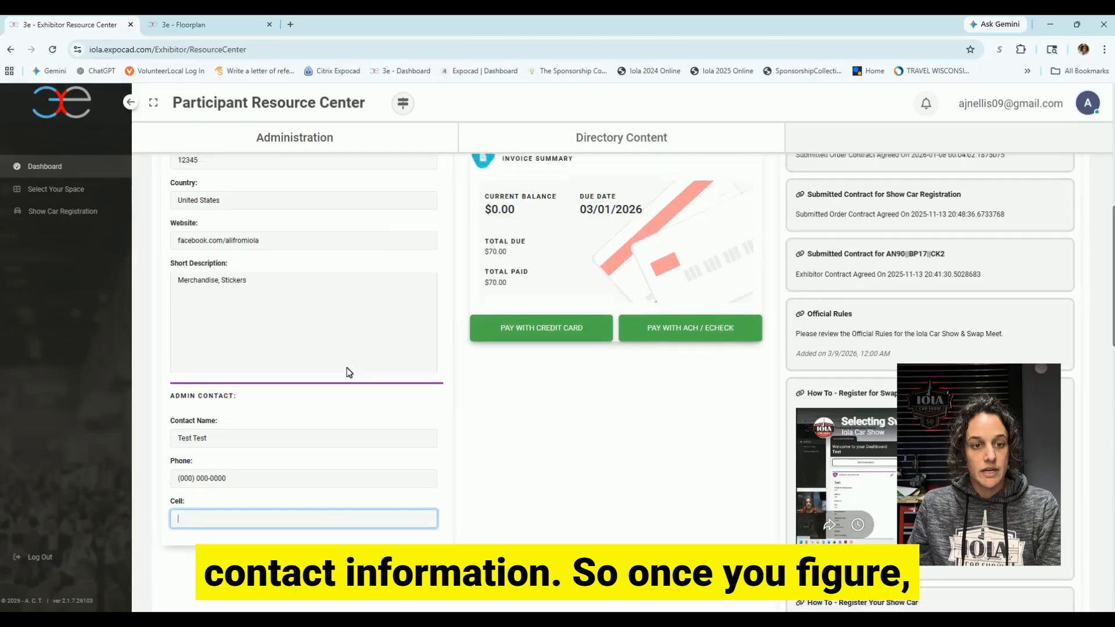
{"action": "scroll", "coordinate": [347, 367], "scroll_direction": "up", "scroll_amount": 8}
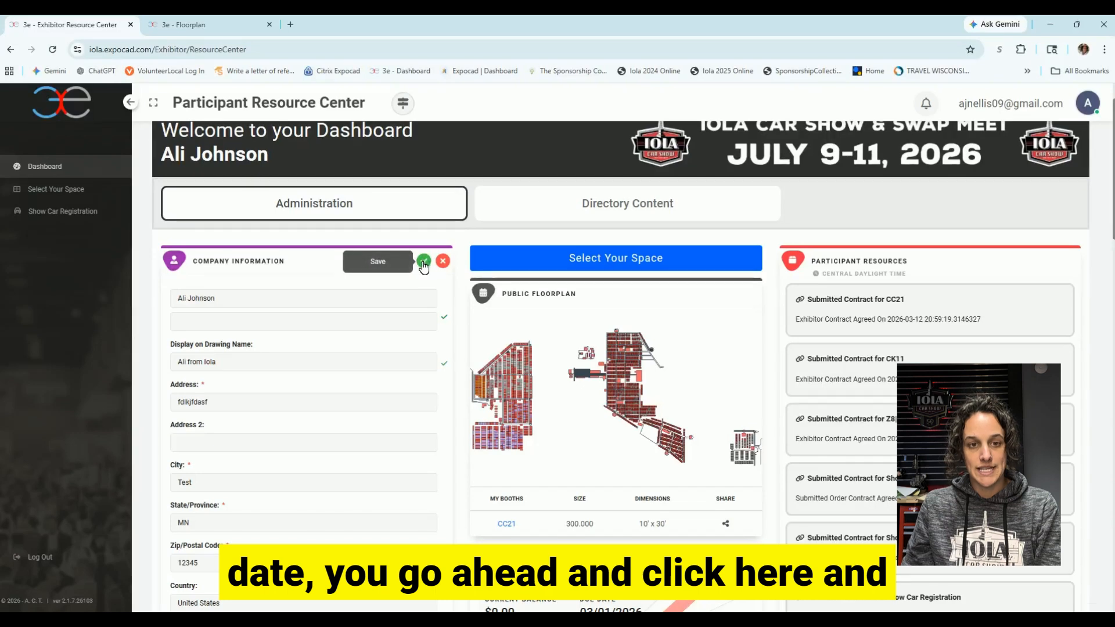
Save the company information, acknowledge the confirmation, and go to Directory Content.
{"action": "left_click", "coordinate": [424, 262]}
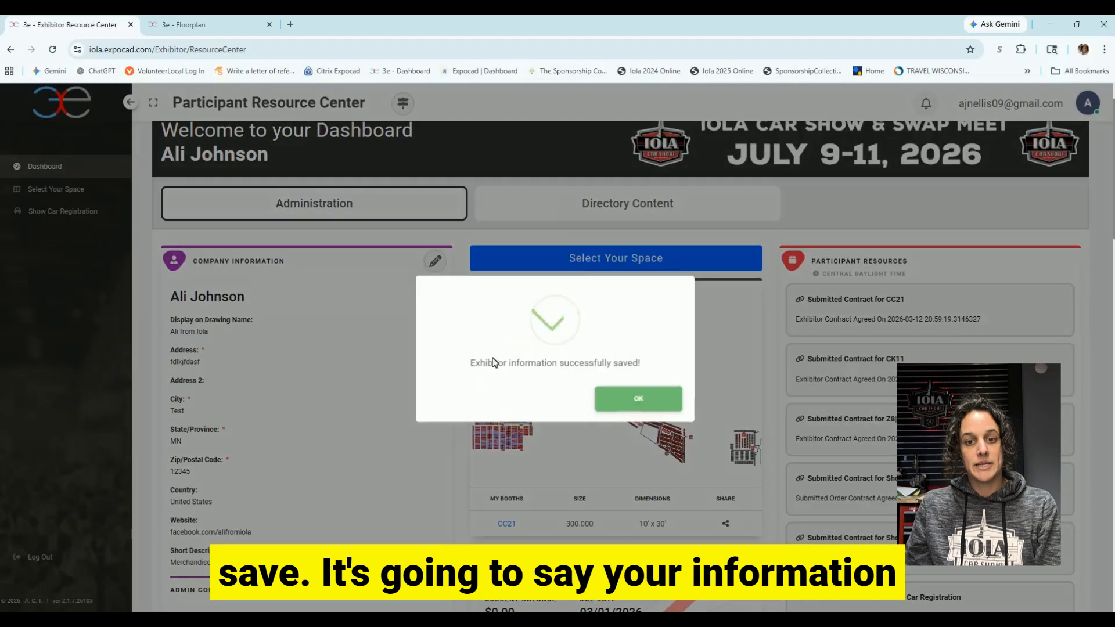
{"action": "left_click", "coordinate": [634, 399]}
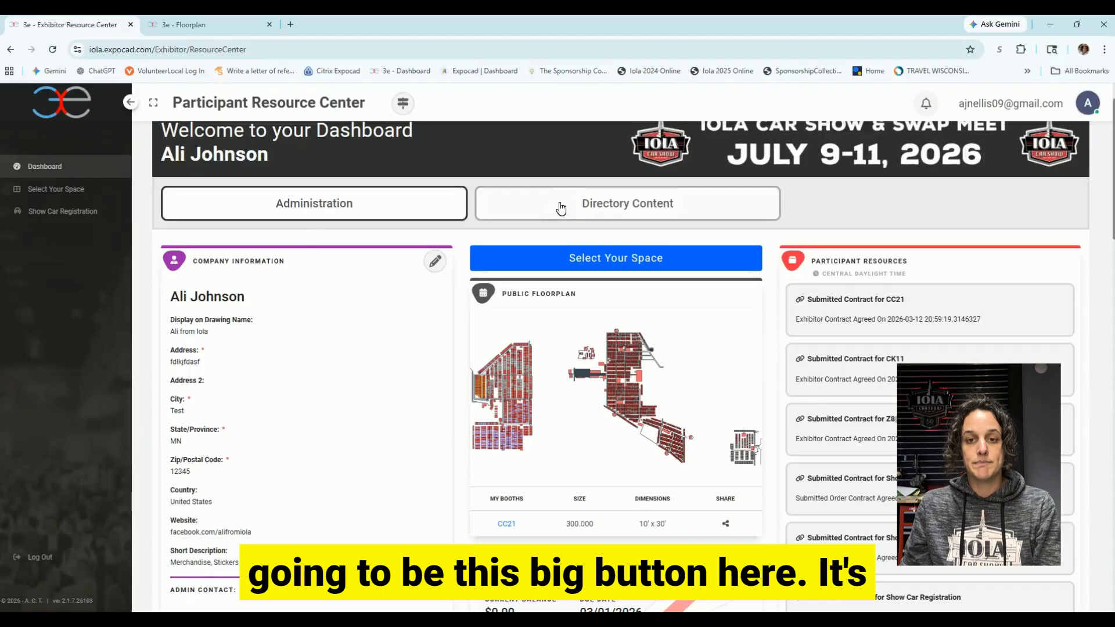
{"action": "left_click", "coordinate": [668, 207]}
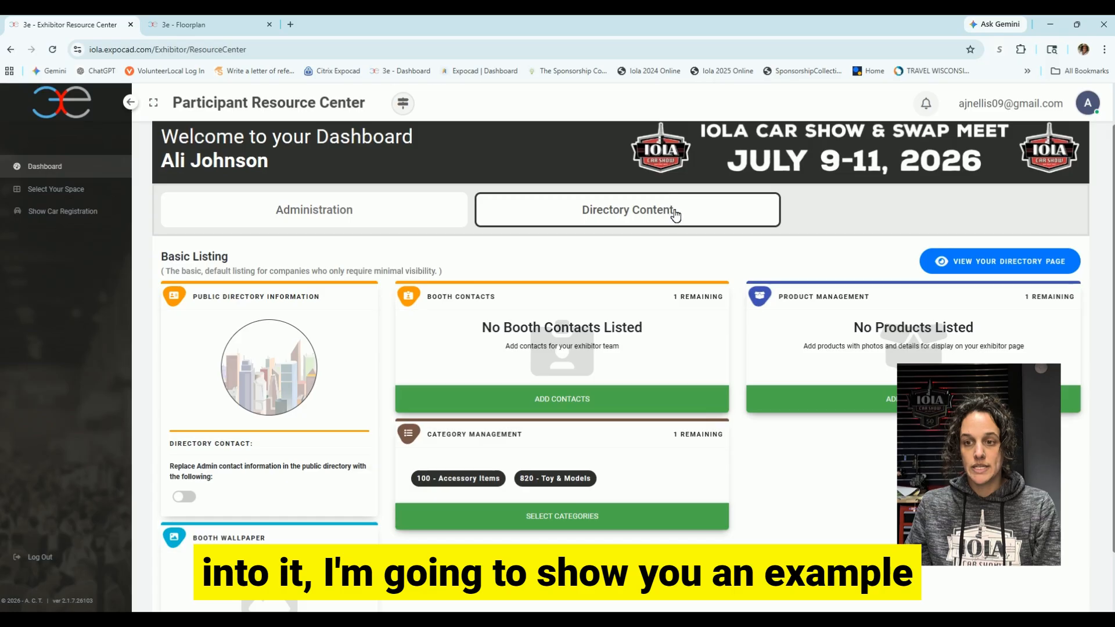
Preview the public directory page, then return to the dashboard and open Edit Company Logo.
{"action": "left_click", "coordinate": [962, 268]}
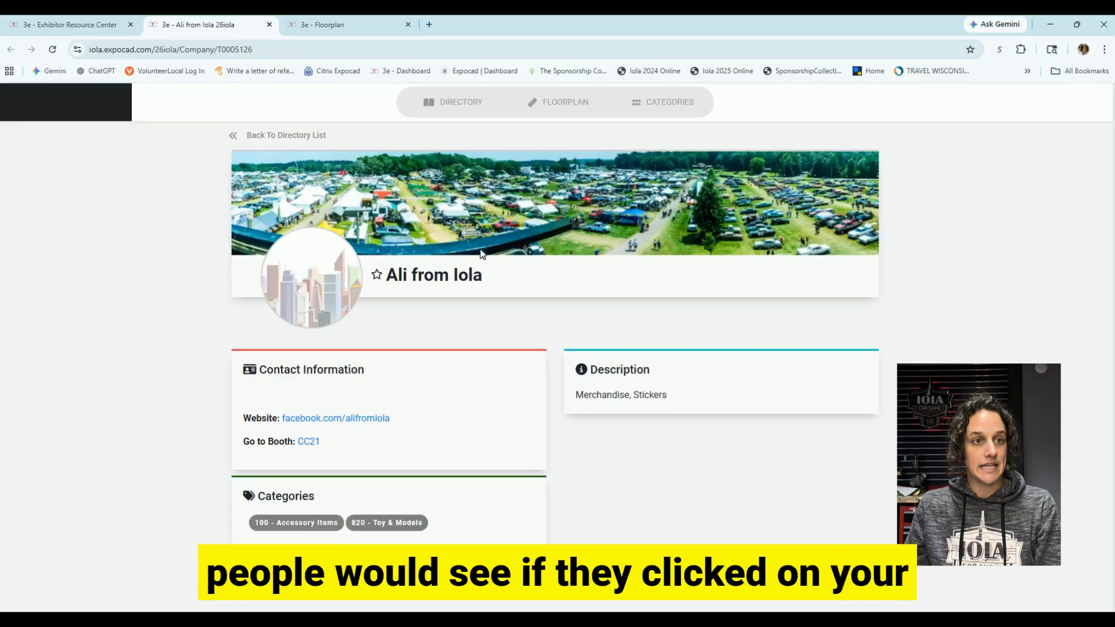
{"action": "left_click", "coordinate": [82, 25]}
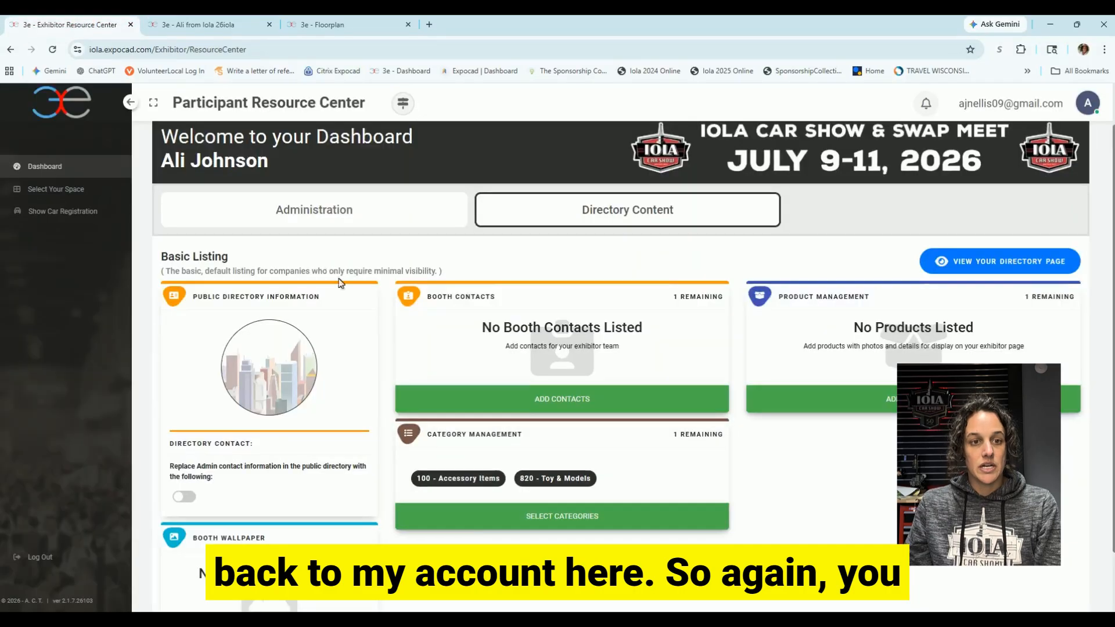
{"action": "scroll", "coordinate": [262, 285], "scroll_direction": "down", "scroll_amount": 1}
{"action": "left_click", "coordinate": [263, 284]}
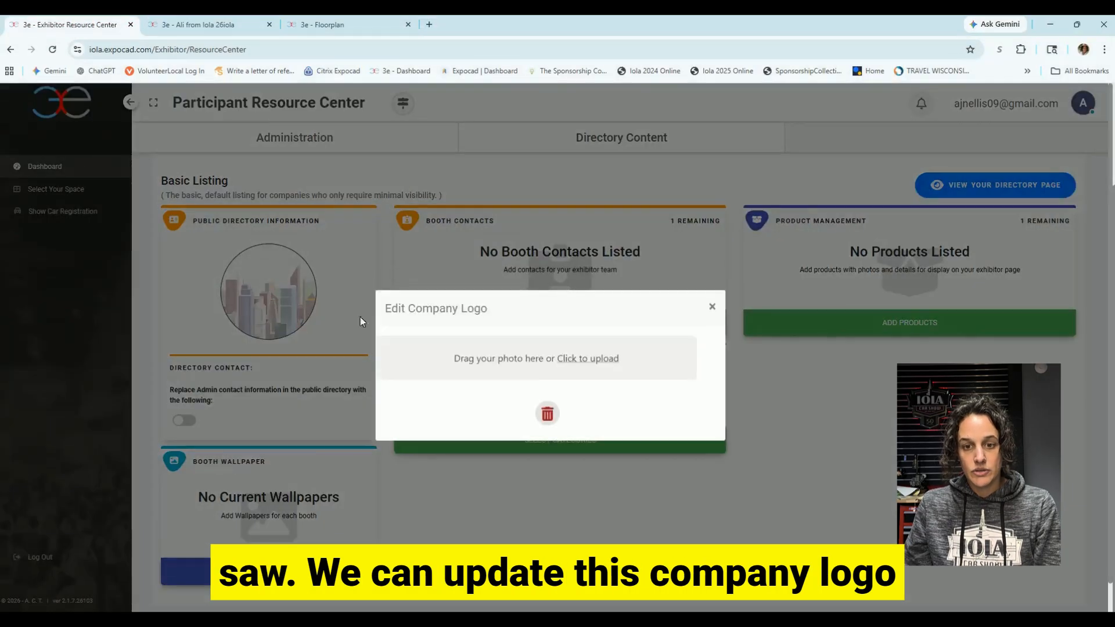
Upload the team-at-booth-table photo as the company logo and turn on Directory Contact.
{"action": "left_click", "coordinate": [573, 357]}
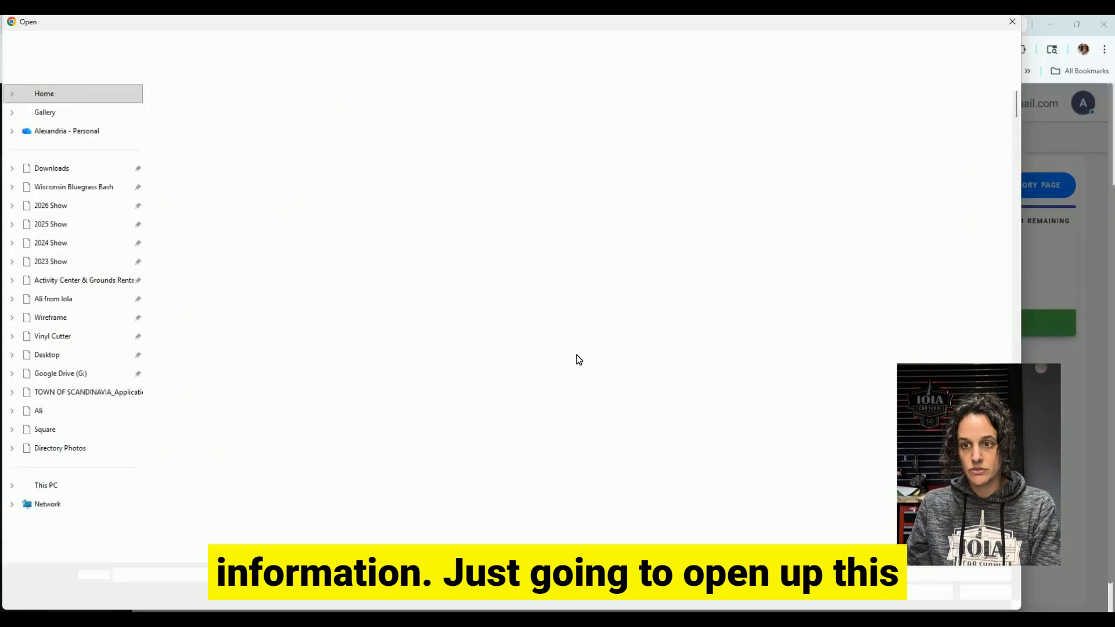
{"action": "double_click", "coordinate": [928, 159]}
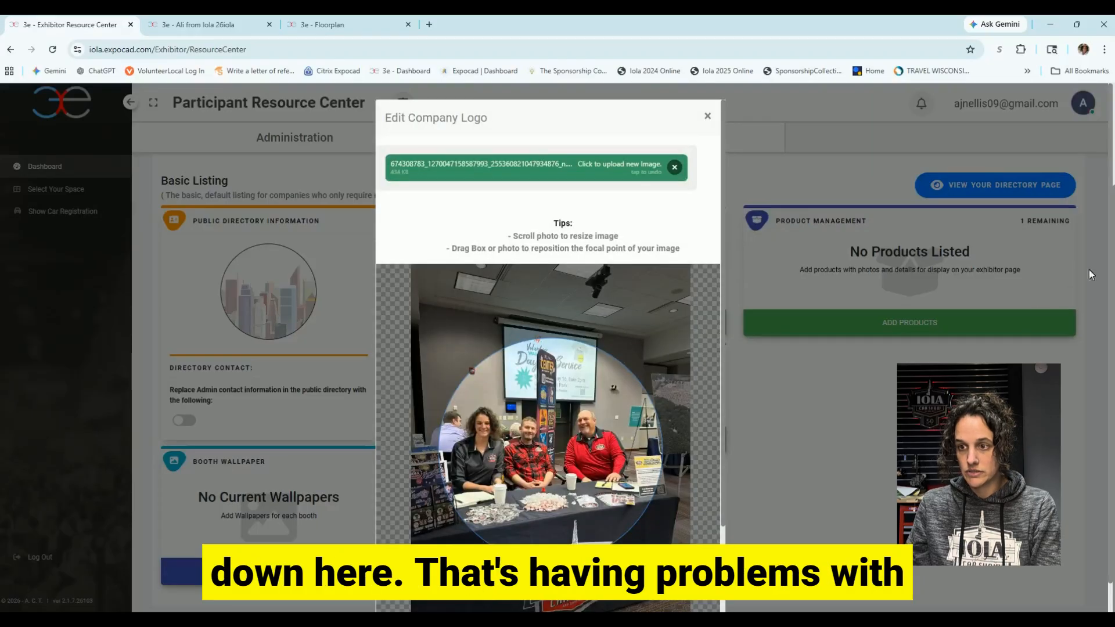
{"action": "scroll", "coordinate": [1104, 269], "scroll_direction": "down", "scroll_amount": 1}
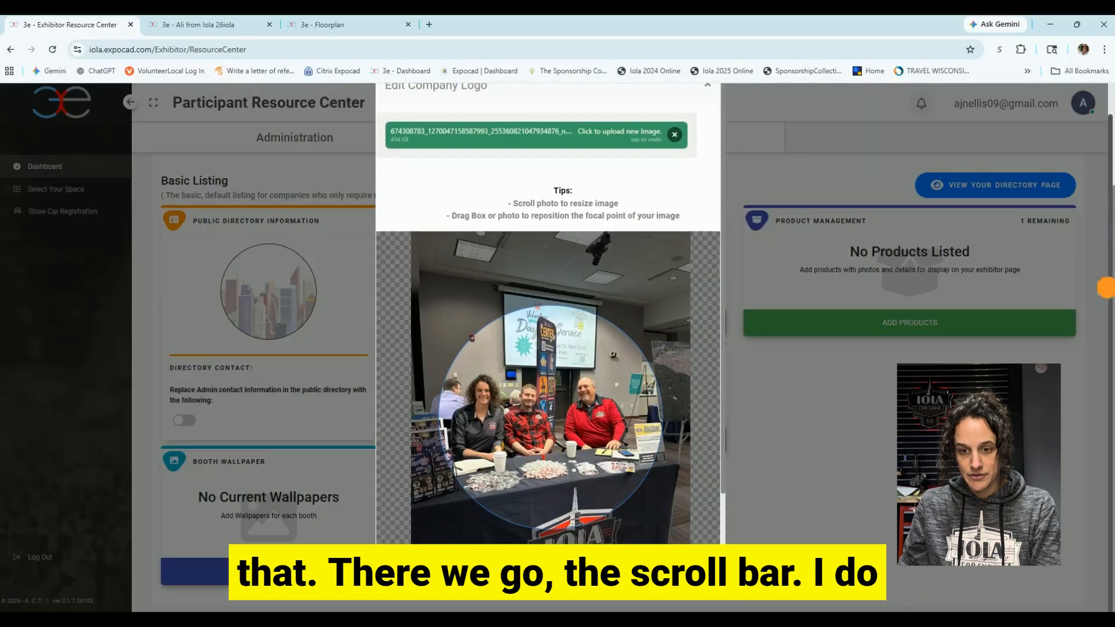
{"action": "left_click_drag", "start_coordinate": [722, 465], "coordinate": [727, 604]}
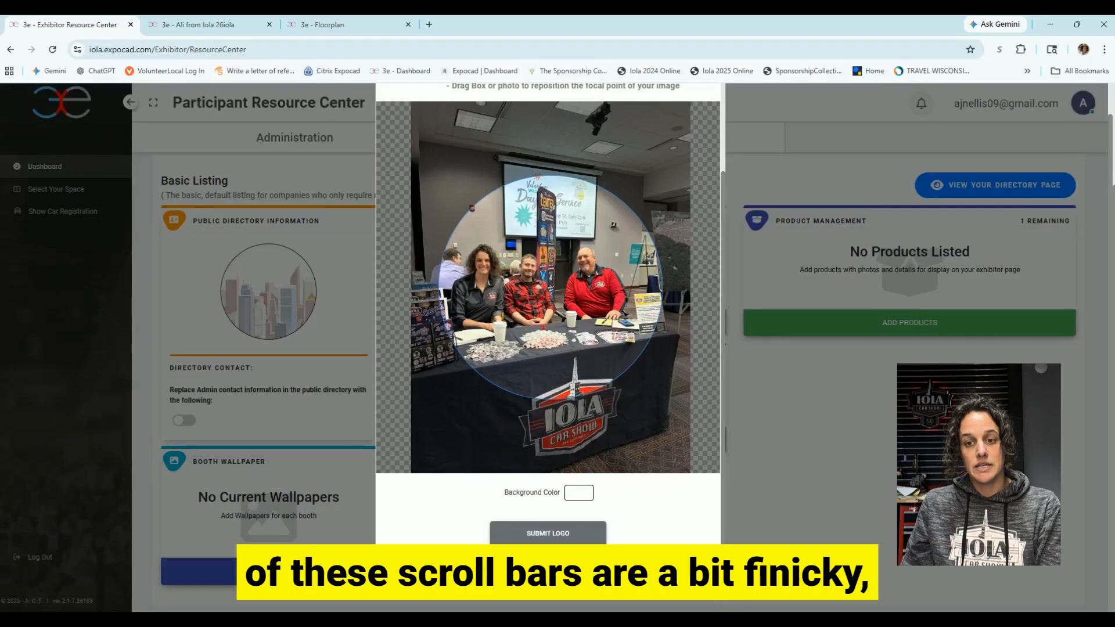
{"action": "left_click", "coordinate": [549, 534]}
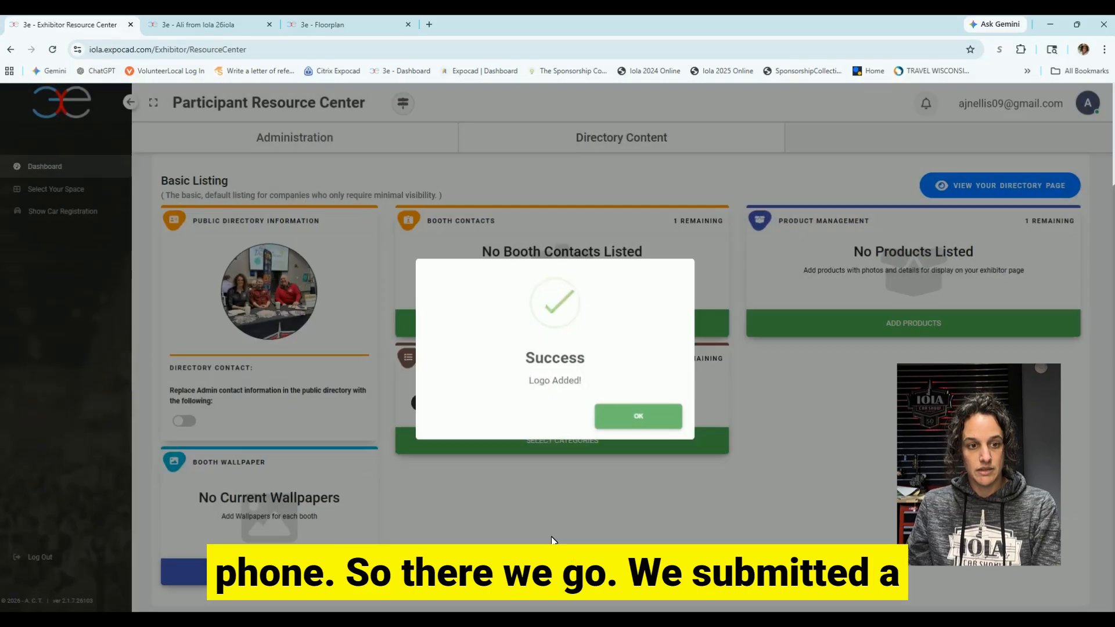
{"action": "left_click", "coordinate": [641, 421]}
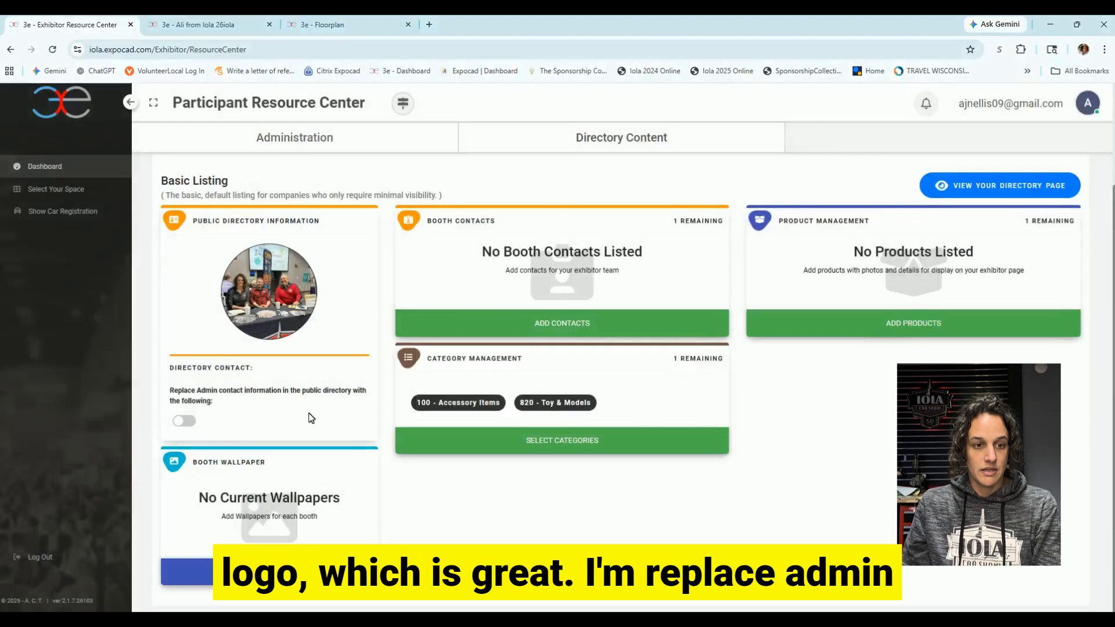
{"action": "left_click", "coordinate": [185, 421]}
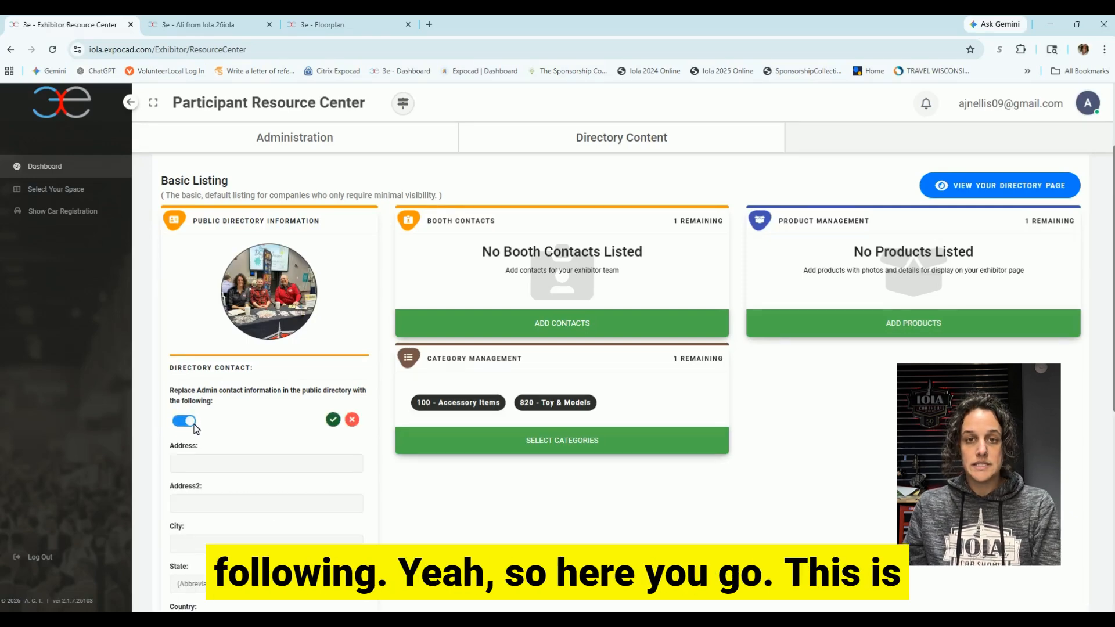
Turn Directory Contact back off and start a new booth wallpaper via Add Wallpaper.
{"action": "scroll", "coordinate": [203, 409], "scroll_direction": "down", "scroll_amount": 1}
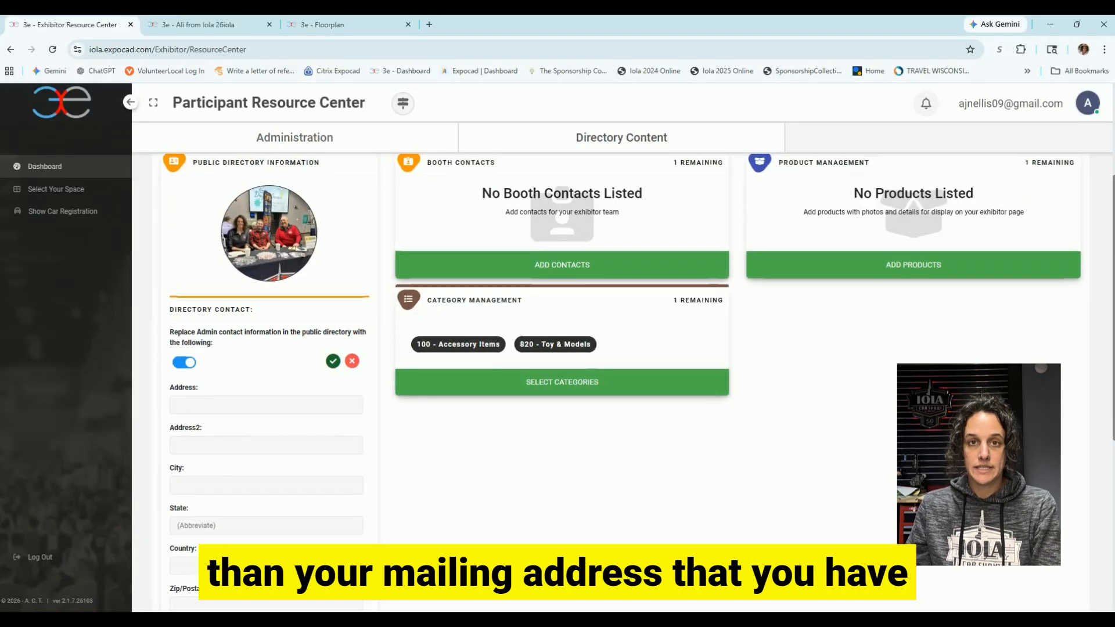
{"action": "scroll", "coordinate": [224, 398], "scroll_direction": "down", "scroll_amount": 1}
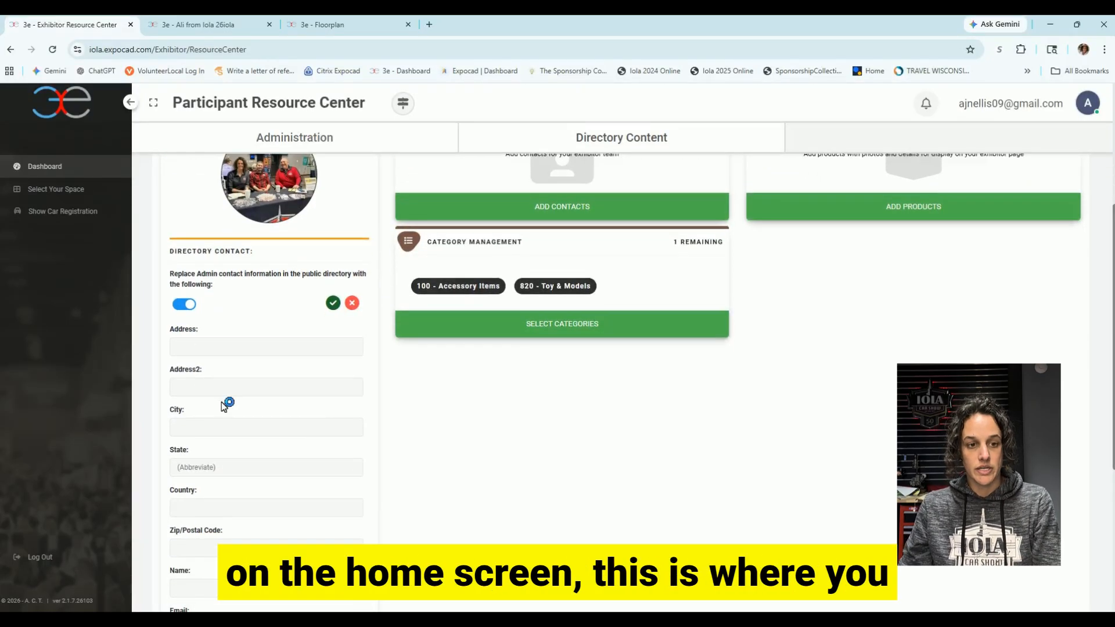
{"action": "scroll", "coordinate": [231, 383], "scroll_direction": "down", "scroll_amount": 2}
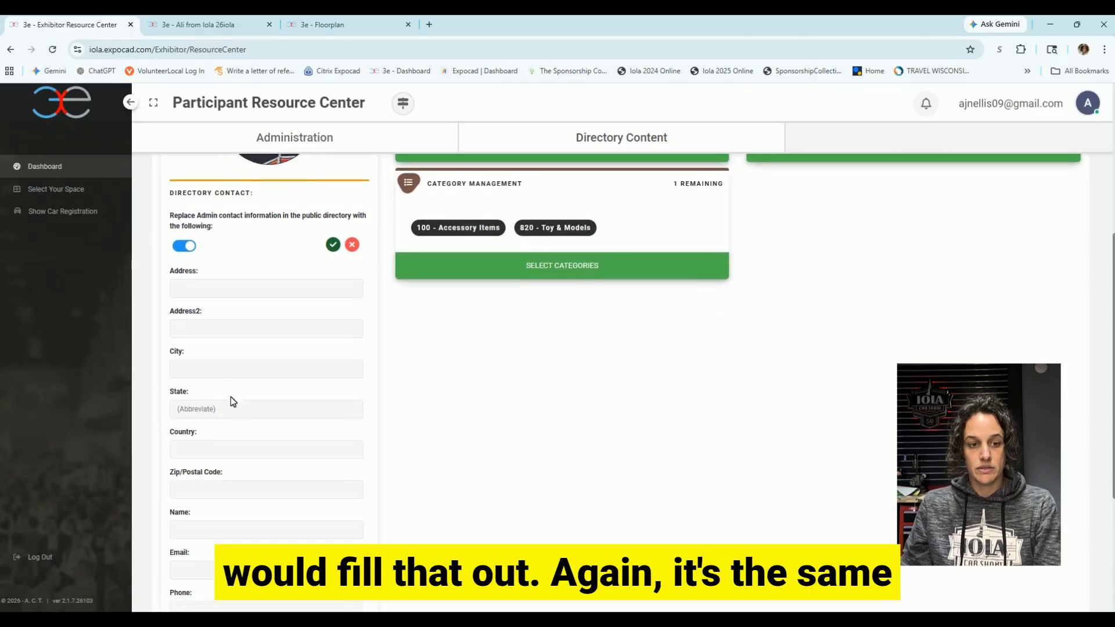
{"action": "scroll", "coordinate": [252, 501], "scroll_direction": "down", "scroll_amount": 2}
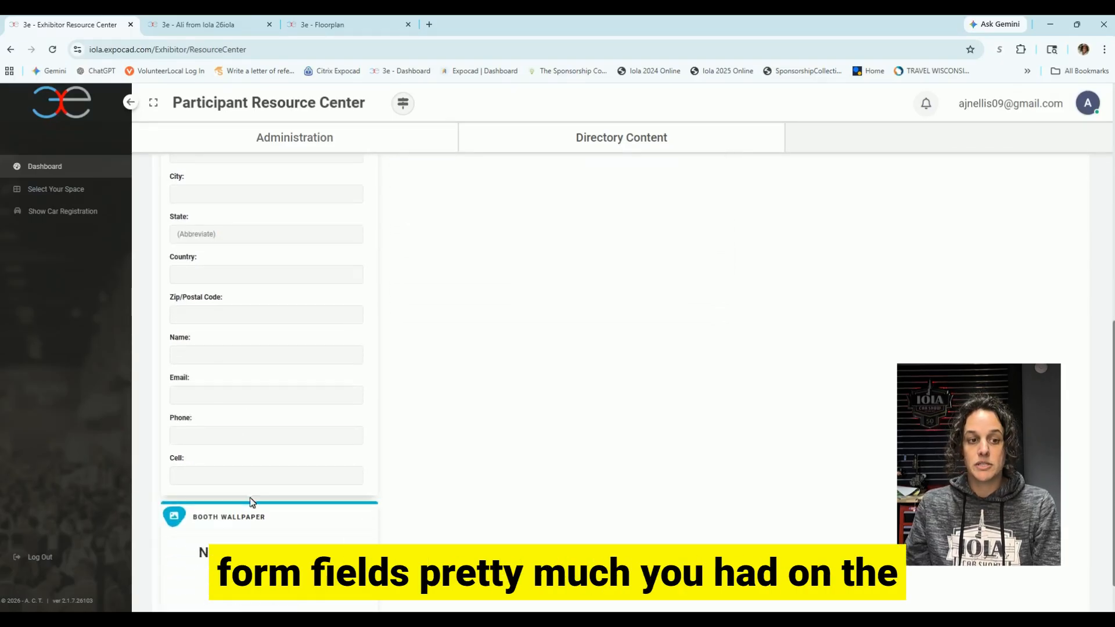
{"action": "scroll", "coordinate": [264, 479], "scroll_direction": "up", "scroll_amount": 2}
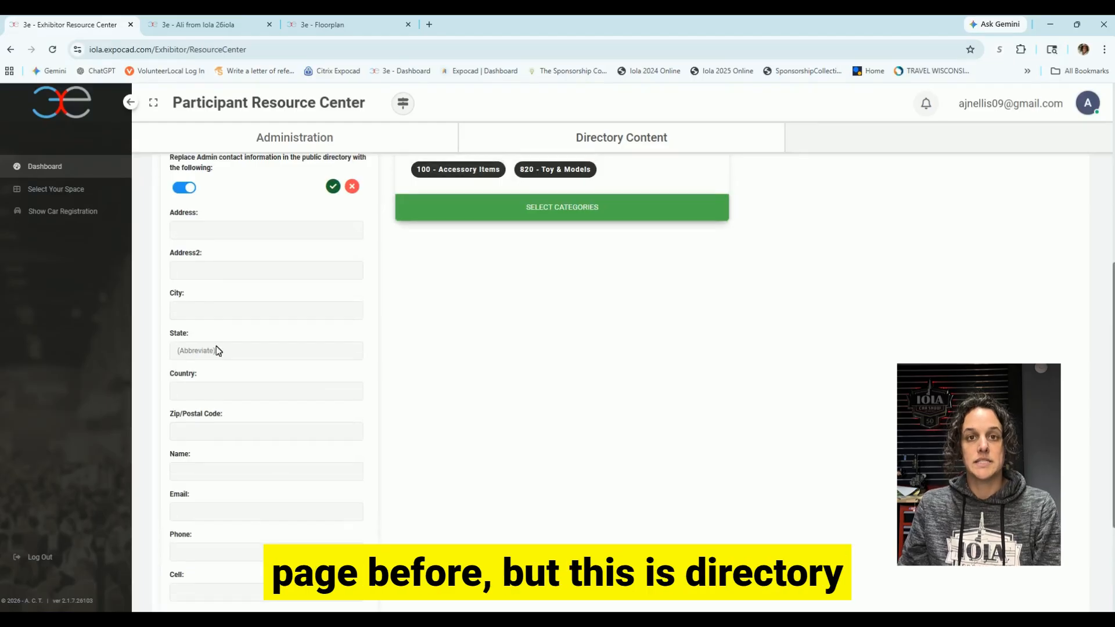
{"action": "left_click", "coordinate": [185, 188]}
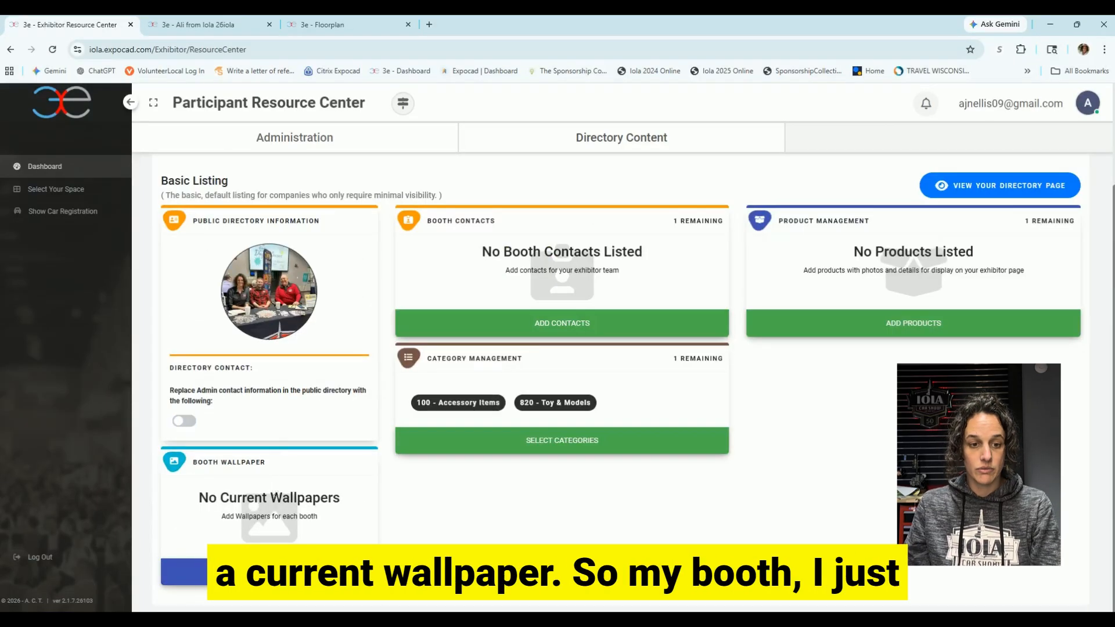
{"action": "left_click", "coordinate": [184, 572]}
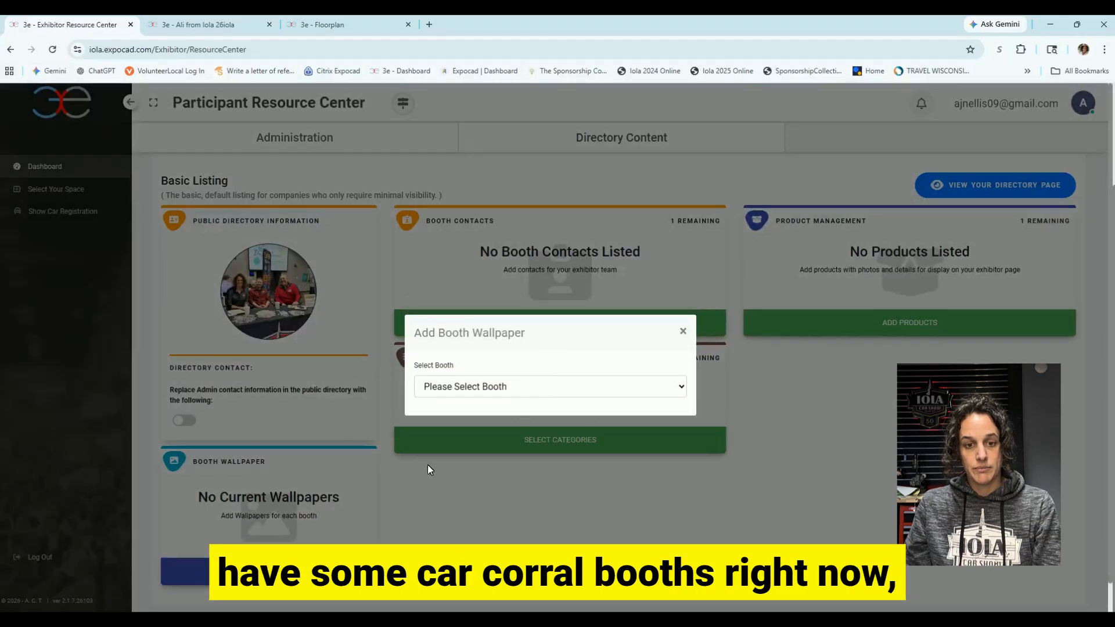
Pick booth CC21 and load Iola 26 12 oz Can-1.png as its wallpaper image.
{"action": "left_click", "coordinate": [535, 385]}
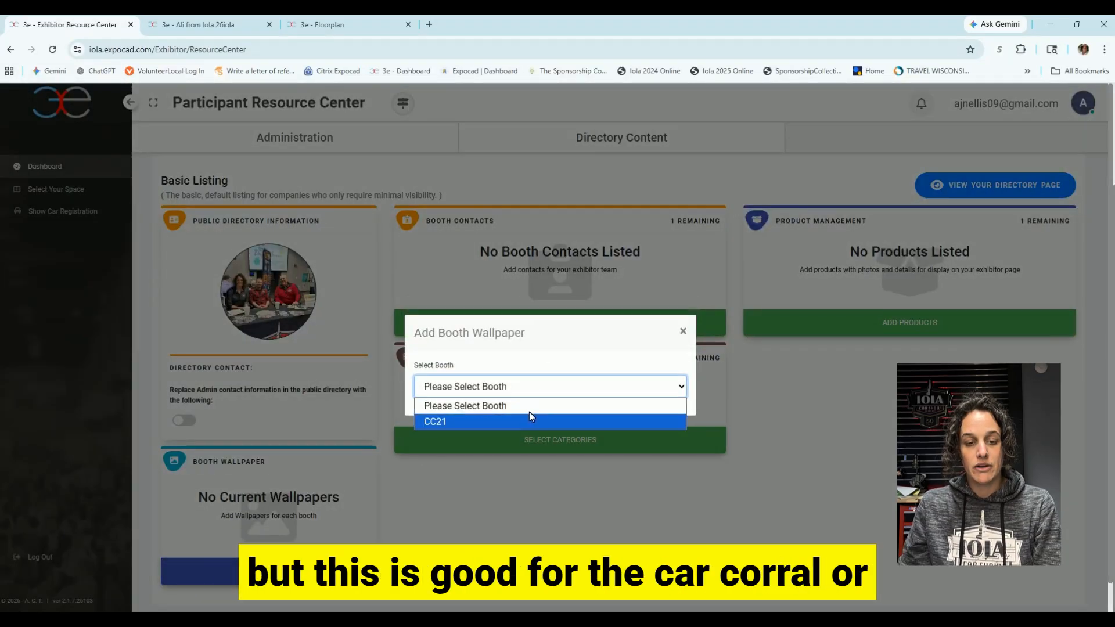
{"action": "left_click", "coordinate": [531, 413]}
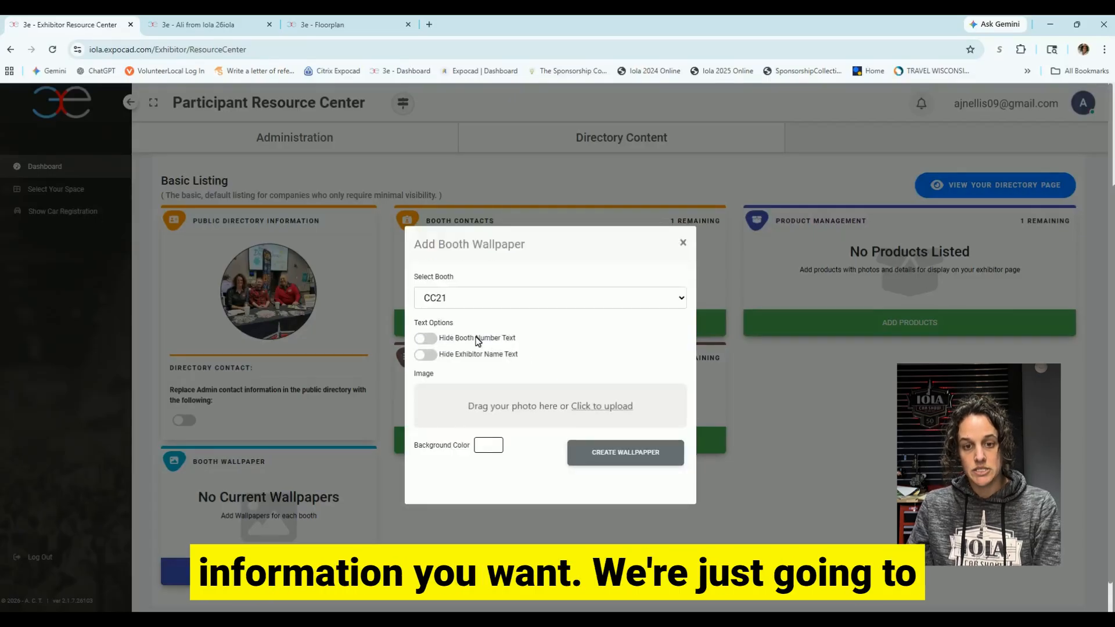
{"action": "left_click", "coordinate": [603, 406]}
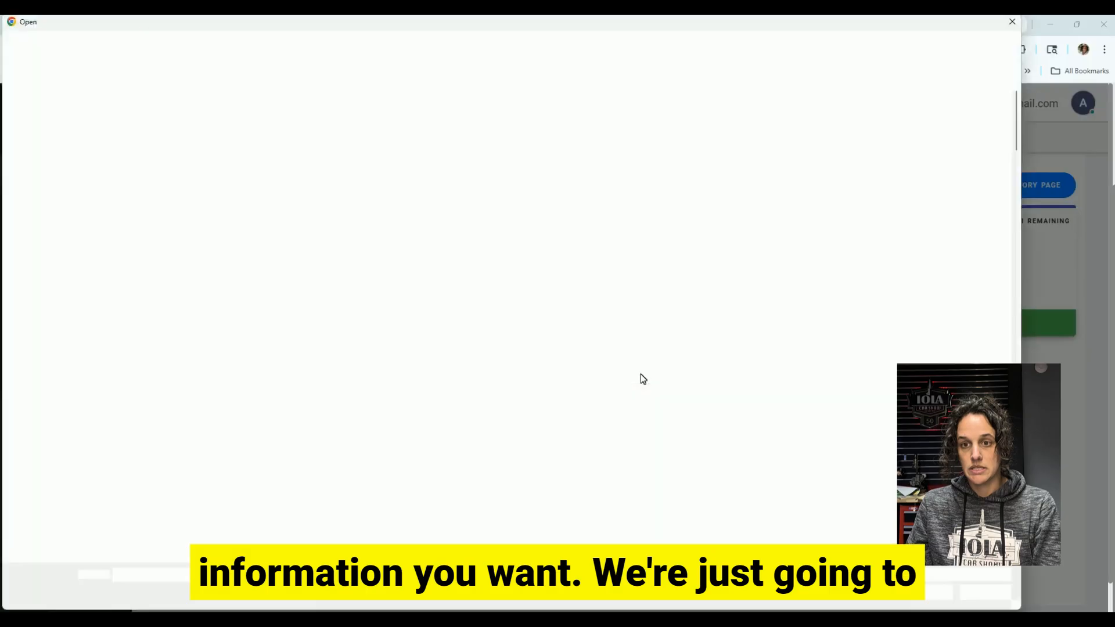
{"action": "double_click", "coordinate": [769, 192]}
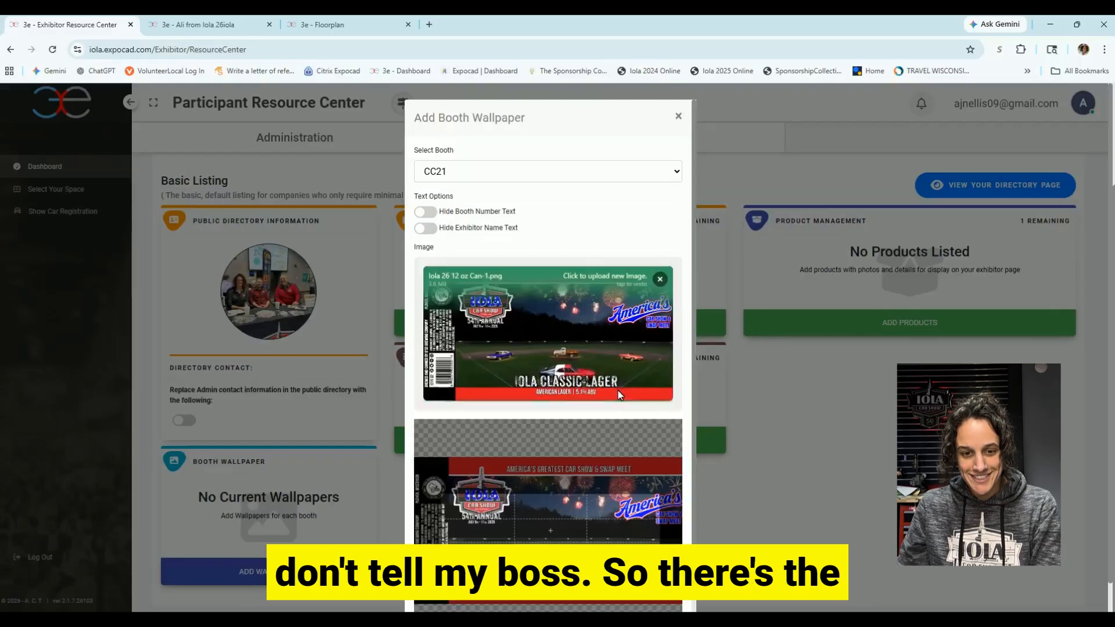
Crop the can artwork, create the CC21 wallpaper, and bring up the Add Contact form.
{"action": "left_click_drag", "start_coordinate": [605, 530], "coordinate": [585, 520]}
{"action": "scroll", "coordinate": [586, 526], "scroll_direction": "down", "scroll_amount": 2}
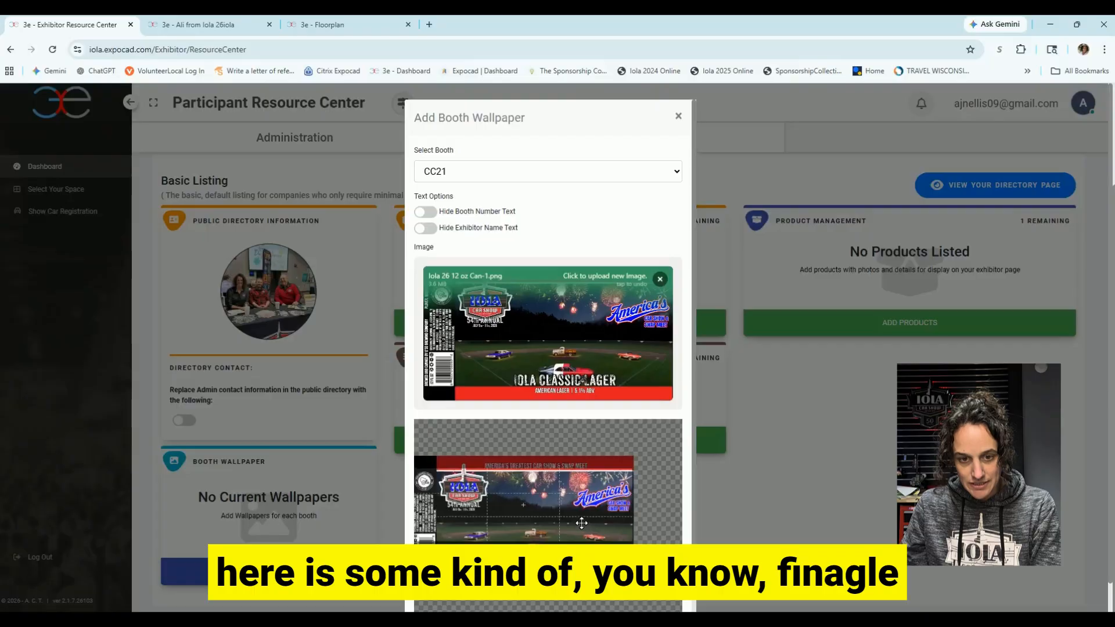
{"action": "scroll", "coordinate": [581, 523], "scroll_direction": "down", "scroll_amount": 2}
{"action": "left_click", "coordinate": [581, 517]}
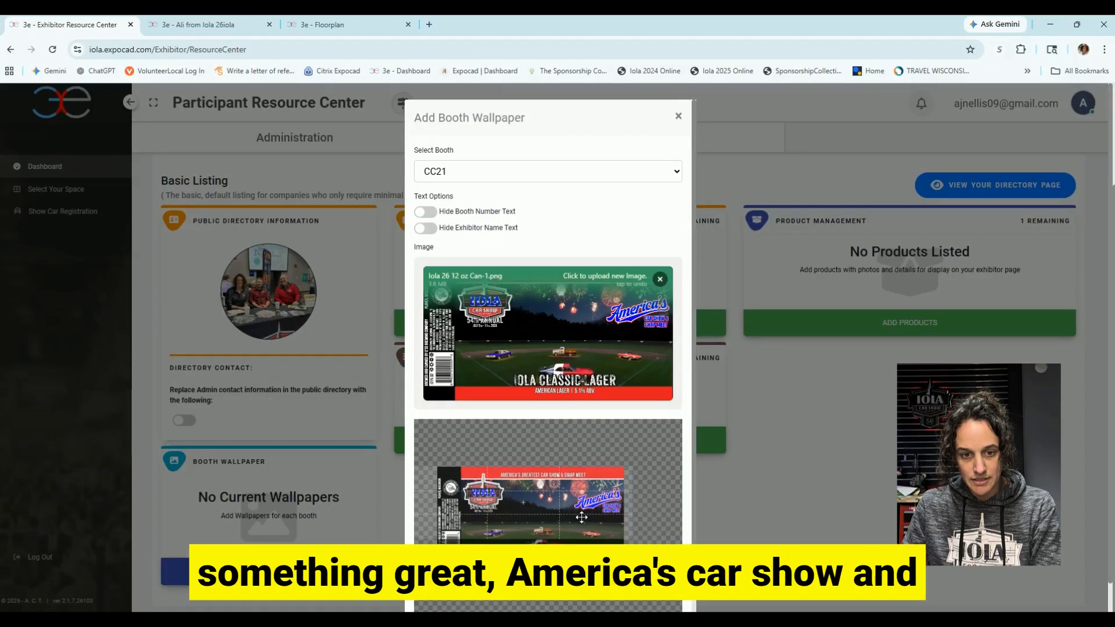
{"action": "scroll", "coordinate": [581, 516], "scroll_direction": "up", "scroll_amount": 3}
{"action": "mouse_move", "coordinate": [580, 517]}
{"action": "left_mouse_down"}
{"action": "mouse_move", "coordinate": [501, 517]}
{"action": "mouse_move", "coordinate": [574, 517]}
{"action": "mouse_move", "coordinate": [573, 505]}
{"action": "left_mouse_up"}
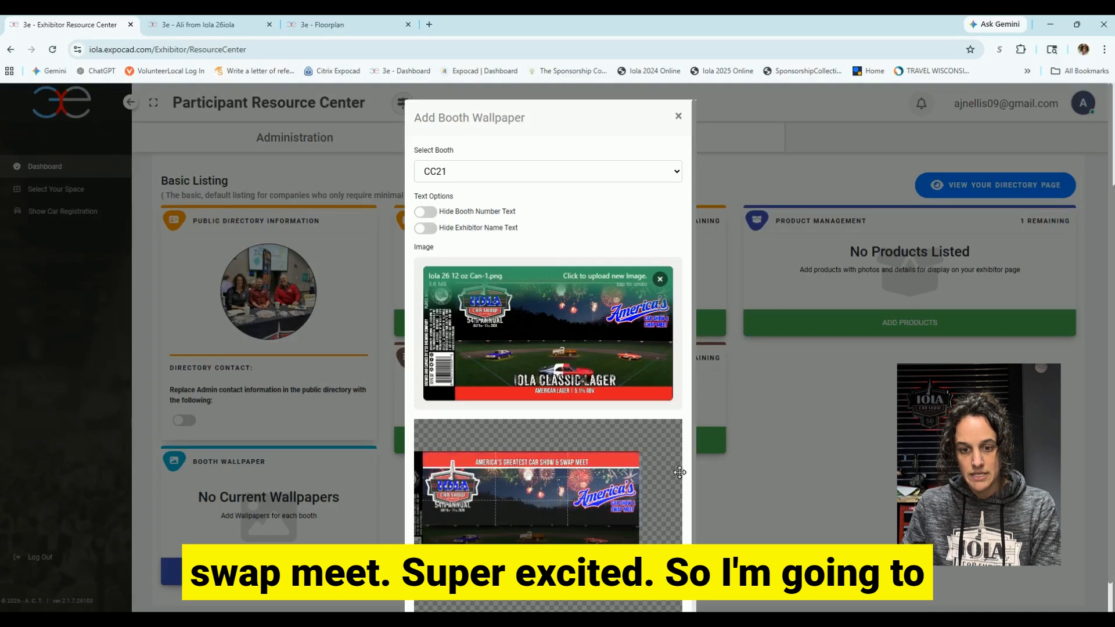
{"action": "scroll", "coordinate": [688, 511], "scroll_direction": "down", "scroll_amount": 2}
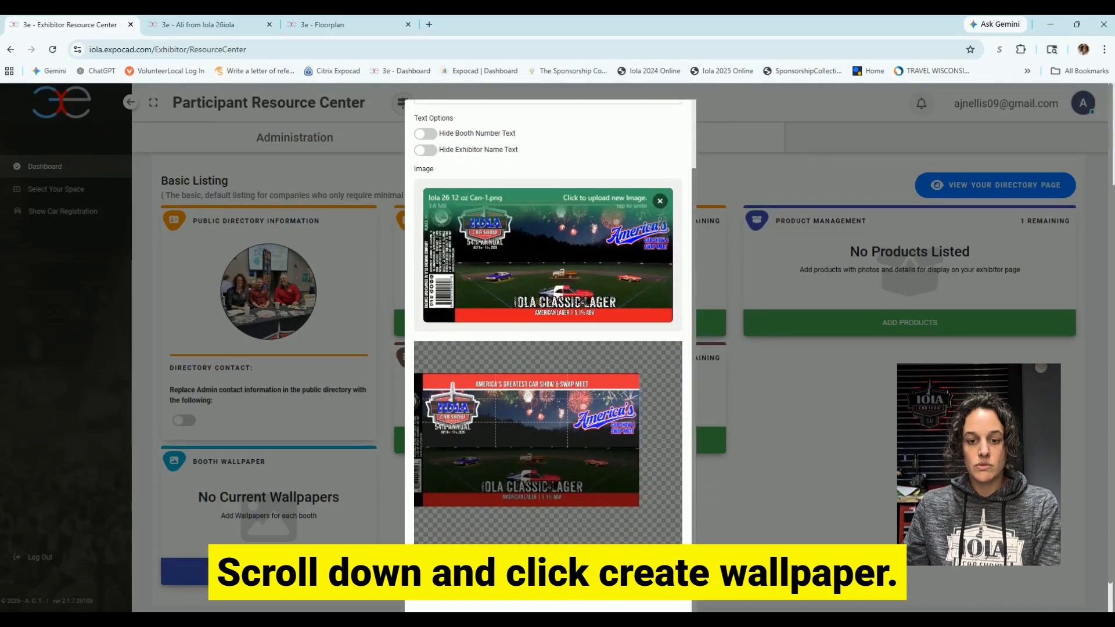
{"action": "left_click", "coordinate": [580, 560]}
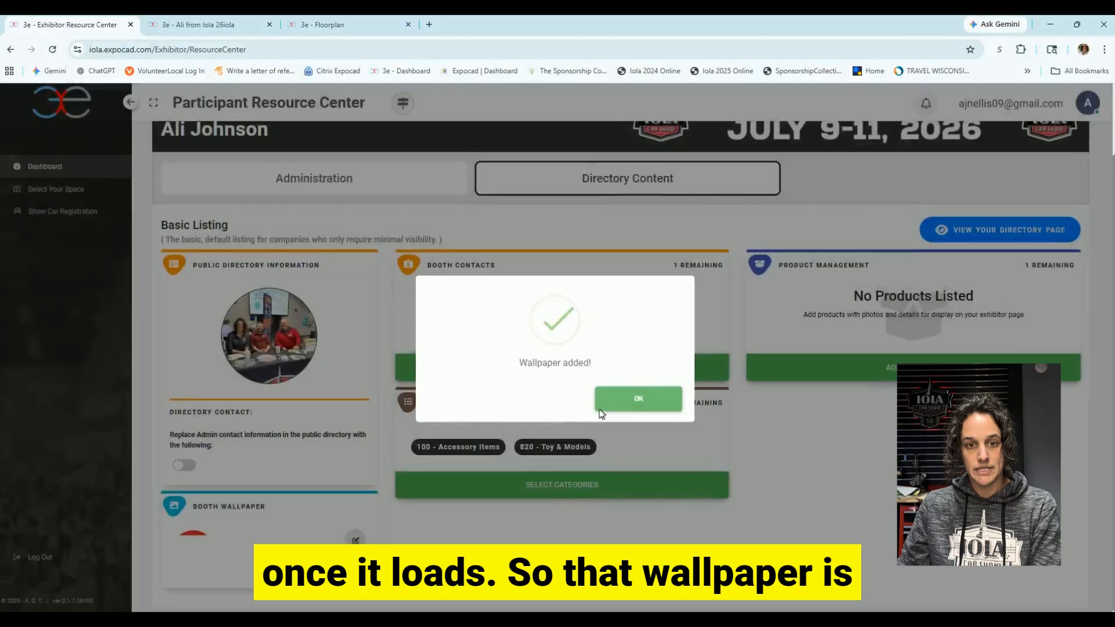
{"action": "left_click", "coordinate": [624, 403]}
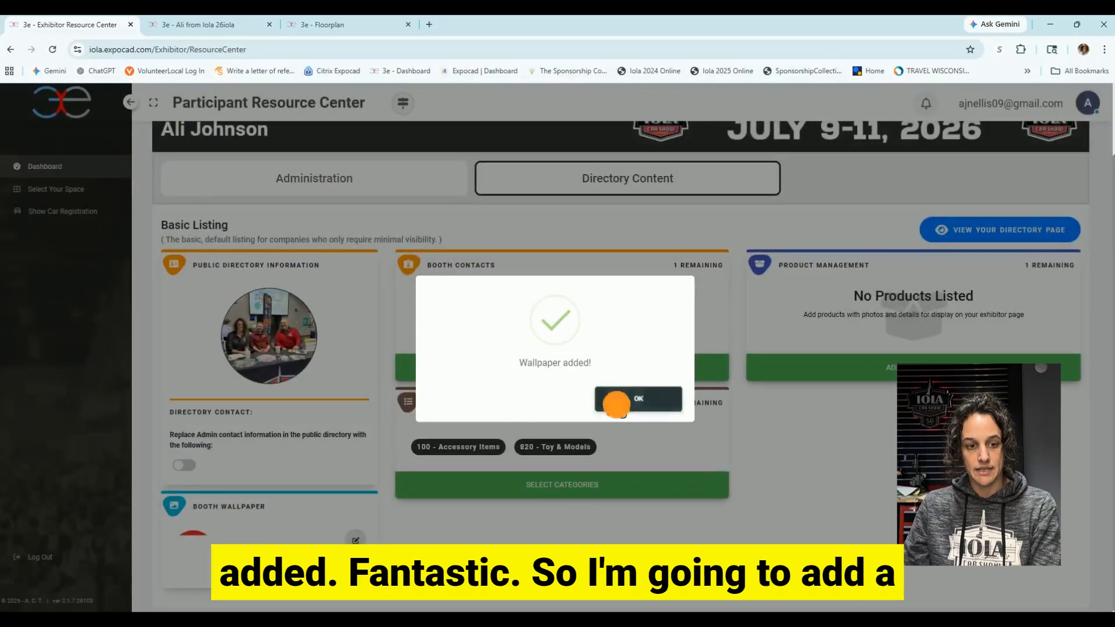
{"action": "scroll", "coordinate": [249, 519], "scroll_direction": "down", "scroll_amount": 1}
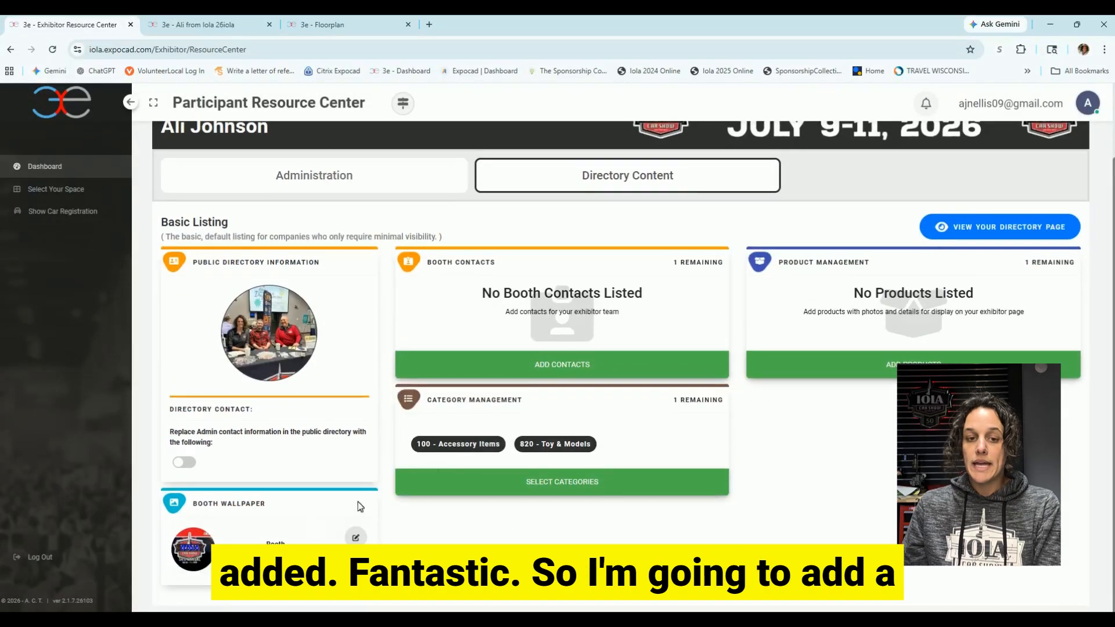
{"action": "left_click", "coordinate": [522, 375]}
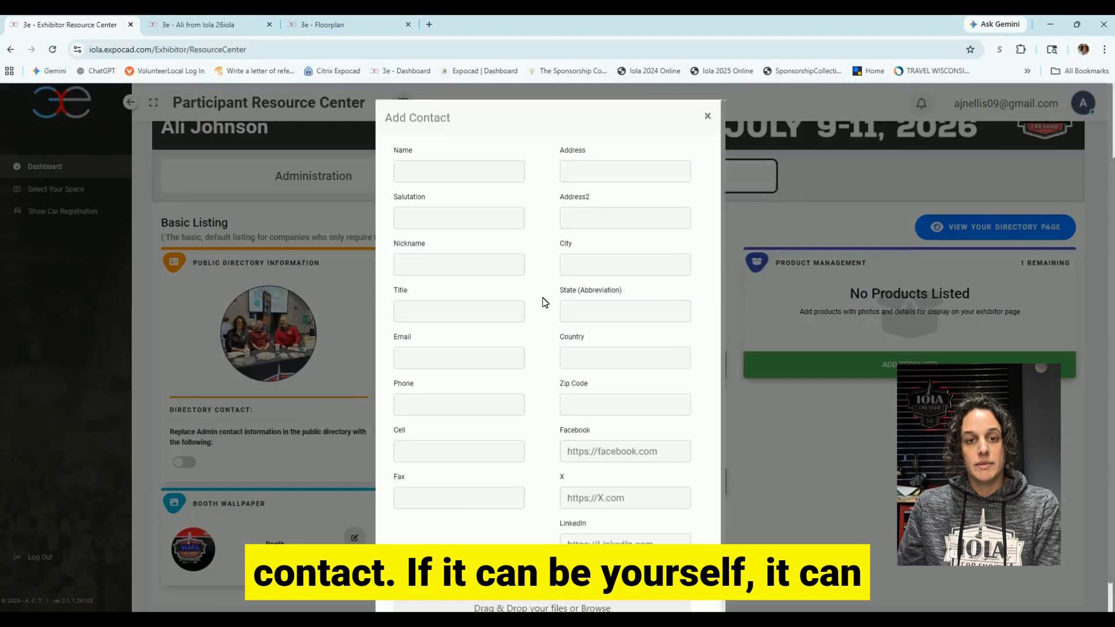
Close the Add Contact form with its fields left empty, then bring up Select Categories.
{"action": "left_click", "coordinate": [468, 173]}
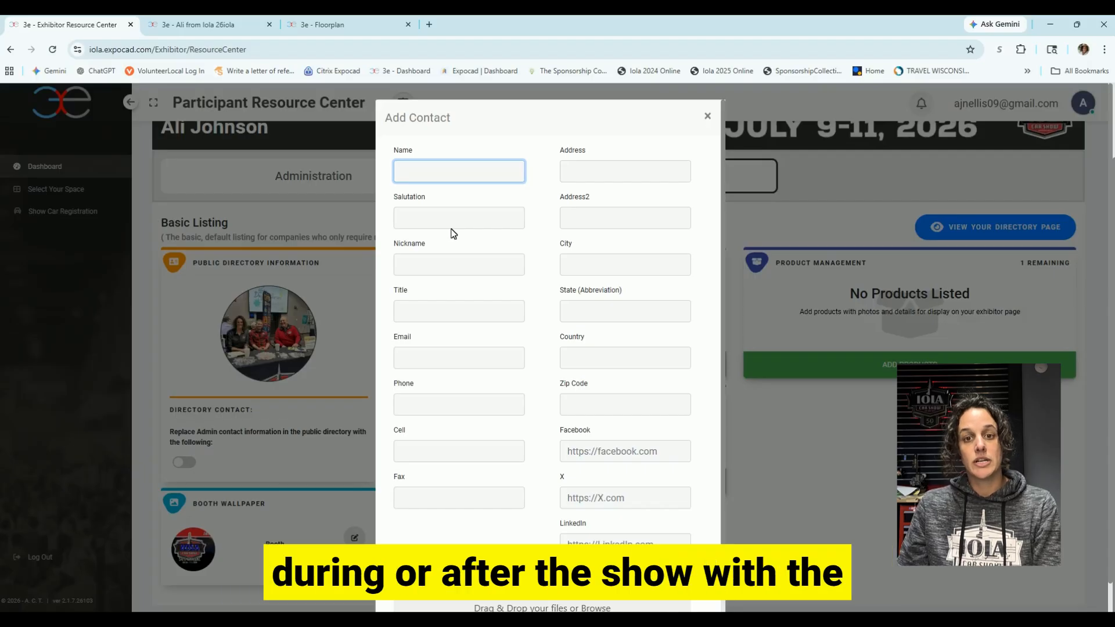
{"action": "scroll", "coordinate": [546, 289], "scroll_direction": "down", "scroll_amount": 2}
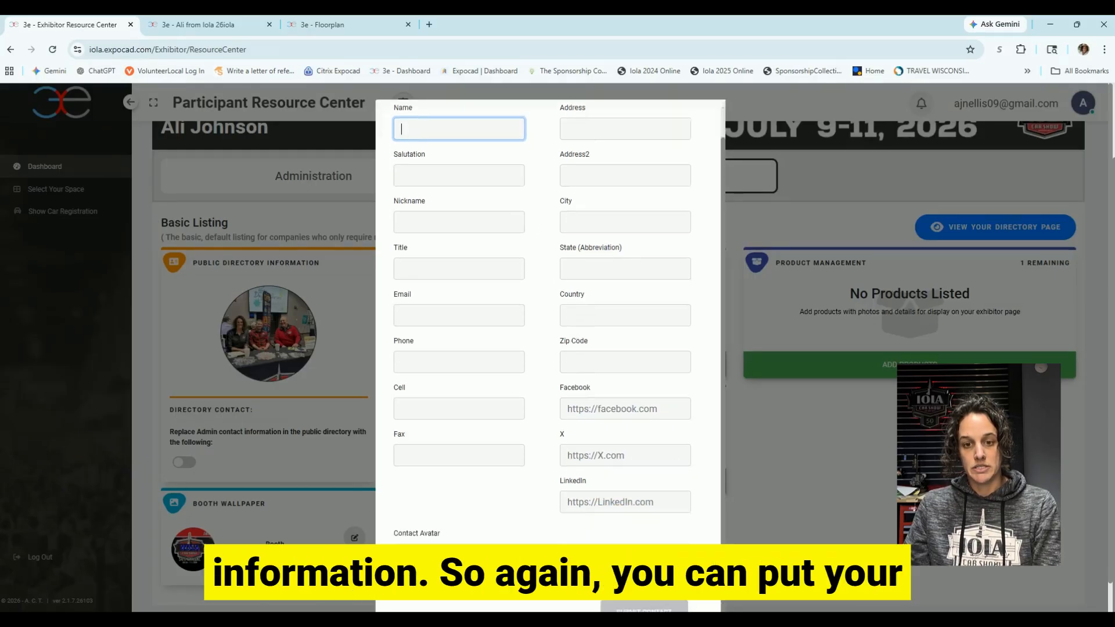
{"action": "left_click", "coordinate": [567, 376]}
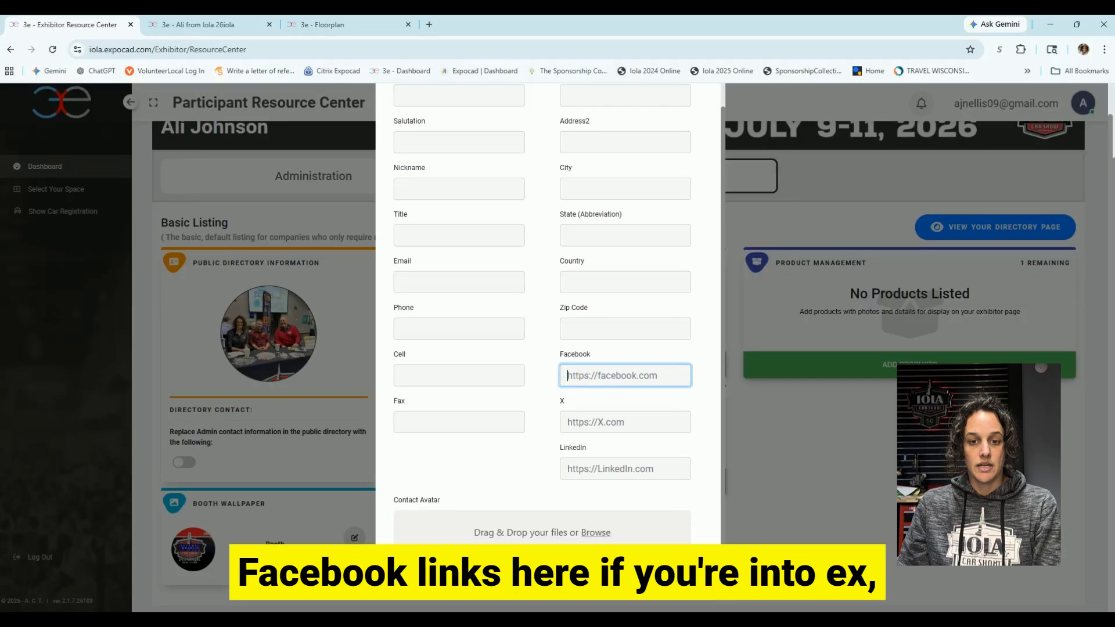
{"action": "left_click", "coordinate": [619, 422]}
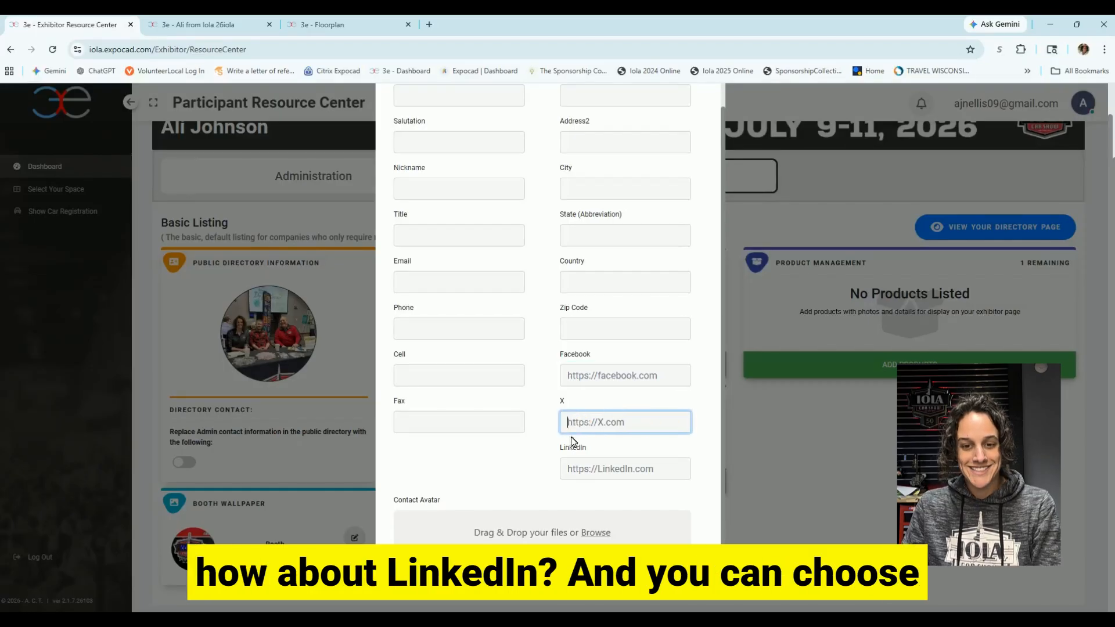
{"action": "key", "text": "Tab"}
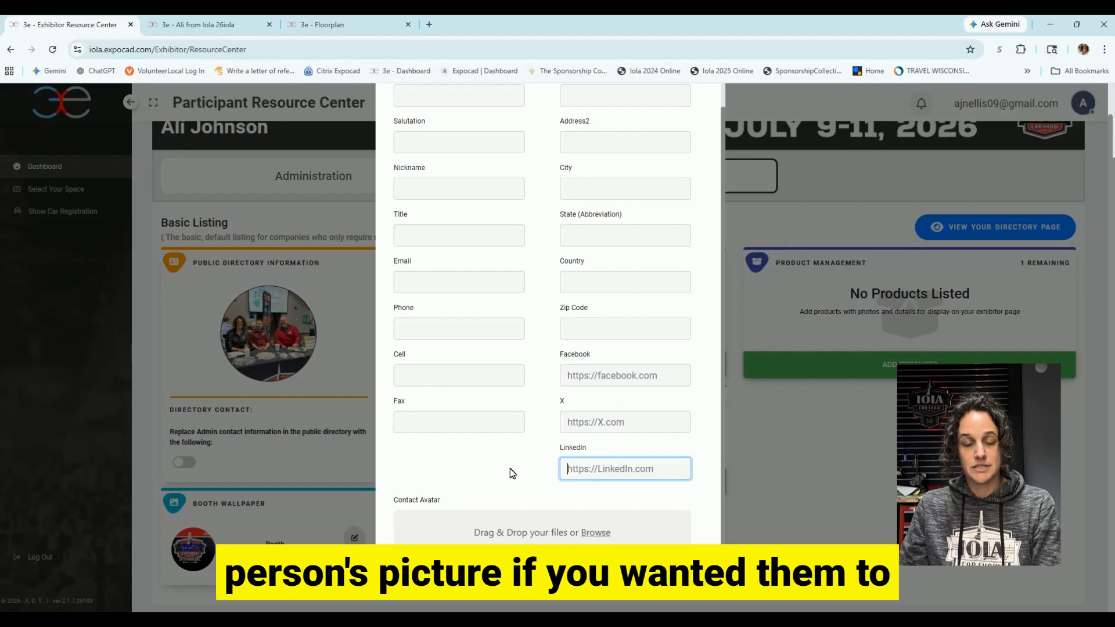
{"action": "scroll", "coordinate": [510, 474], "scroll_direction": "up", "scroll_amount": 1}
{"action": "scroll", "coordinate": [511, 472], "scroll_direction": "up", "scroll_amount": 1}
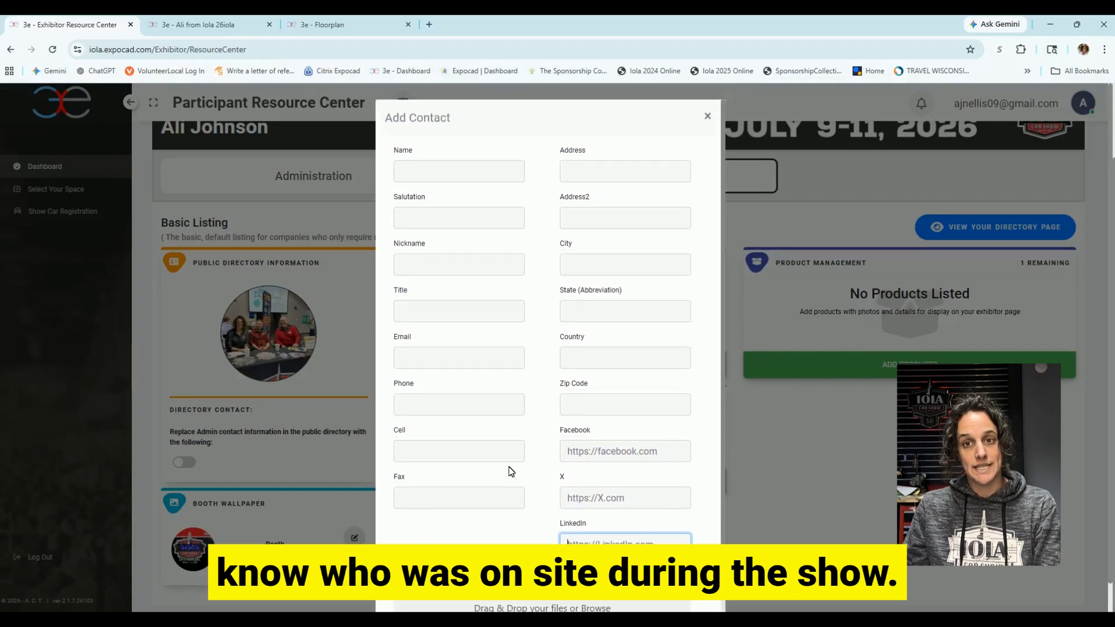
{"action": "left_click", "coordinate": [707, 117]}
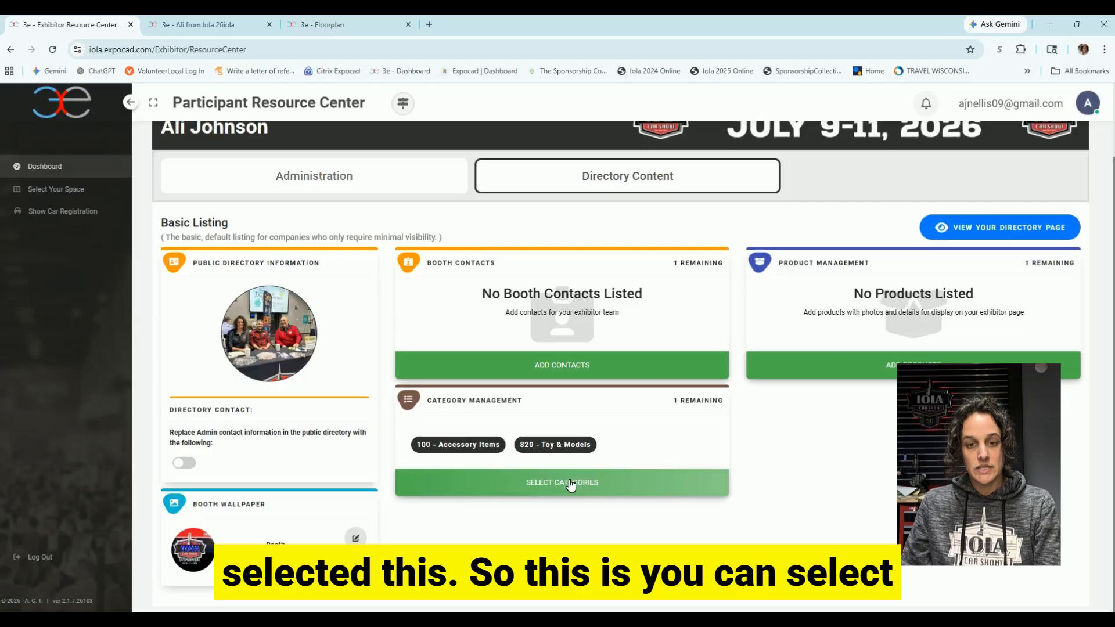
{"action": "left_click", "coordinate": [567, 482]}
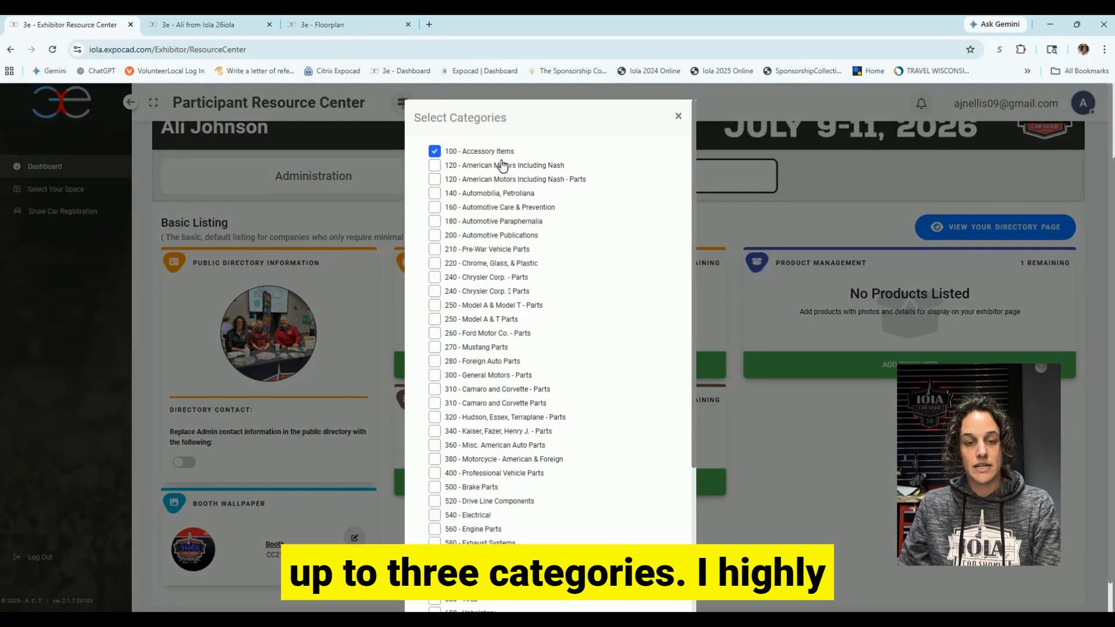
Uncheck the old categories, including 100 - Accessory Items and 820 - Toy & Models, and check 900 - Other.
{"action": "left_click", "coordinate": [436, 151]}
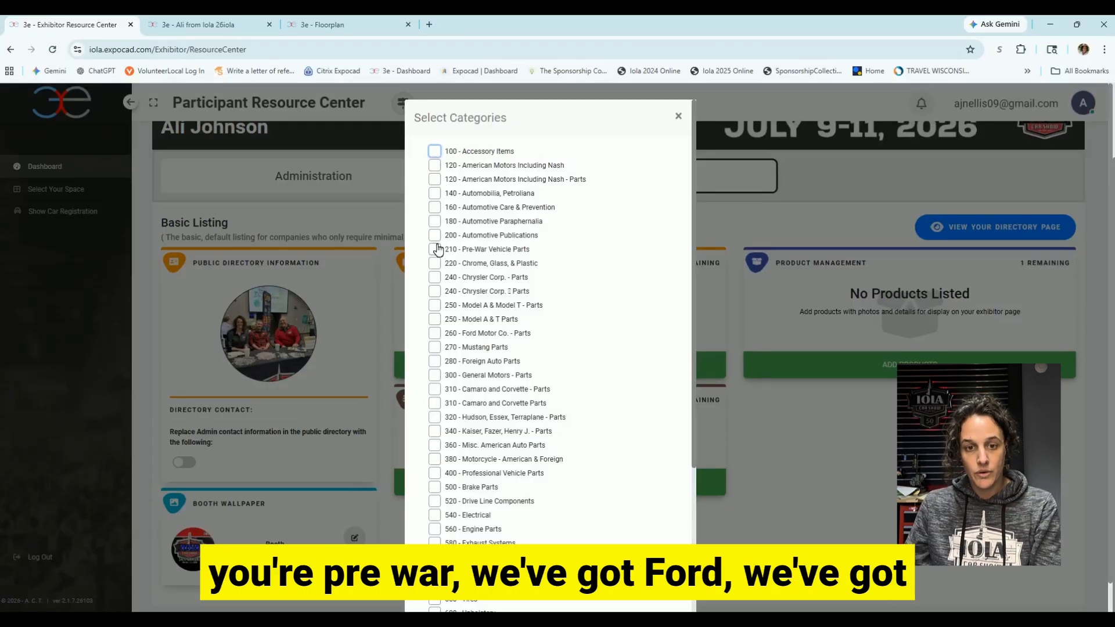
{"action": "left_click", "coordinate": [435, 249]}
{"action": "left_click", "coordinate": [435, 332]}
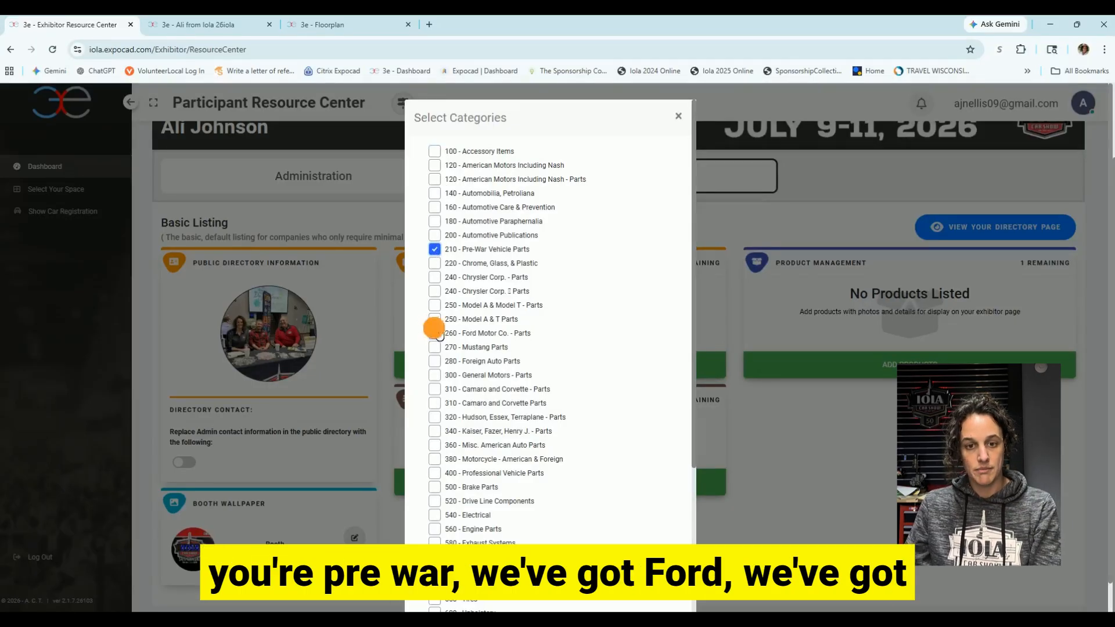
{"action": "scroll", "coordinate": [439, 360], "scroll_direction": "down", "scroll_amount": 2}
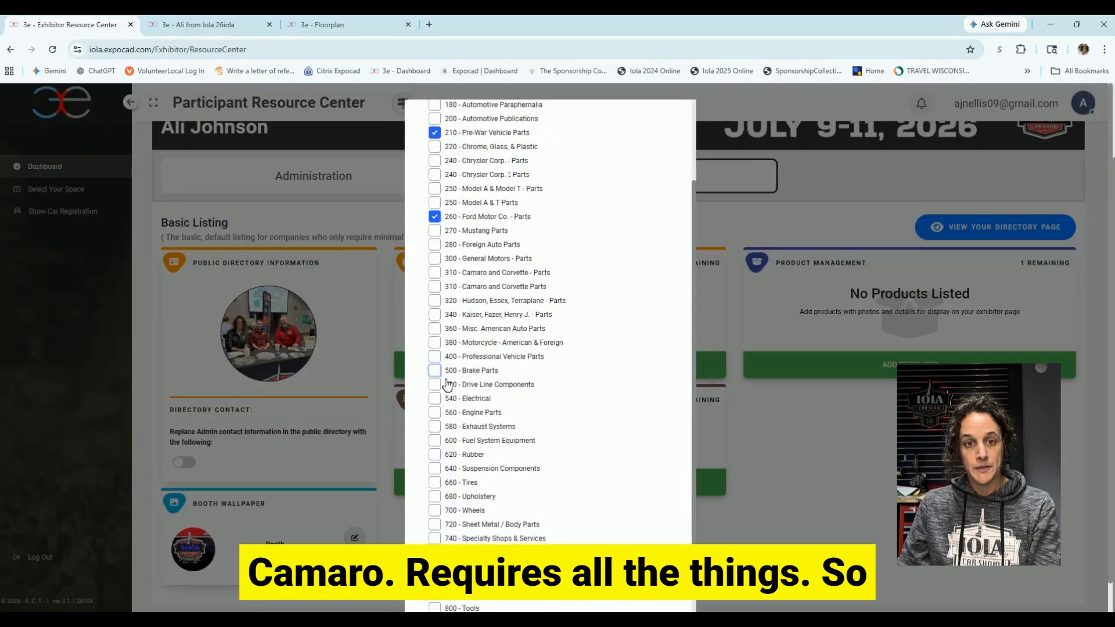
{"action": "scroll", "coordinate": [441, 253], "scroll_direction": "up", "scroll_amount": 2}
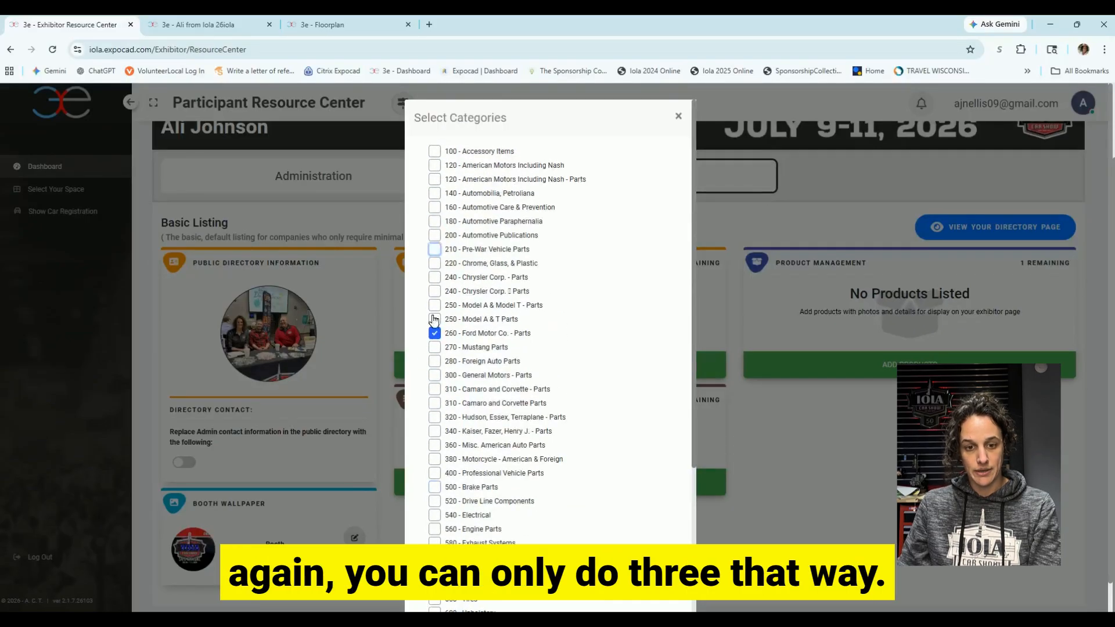
{"action": "scroll", "coordinate": [459, 372], "scroll_direction": "down", "scroll_amount": 4}
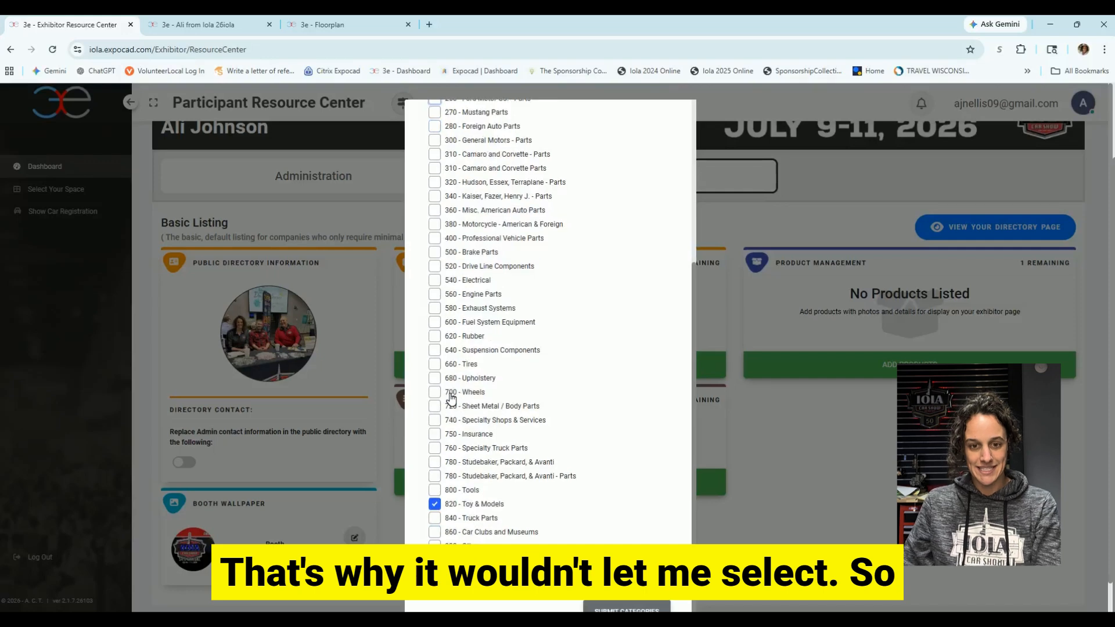
{"action": "left_click", "coordinate": [434, 504]}
{"action": "left_click", "coordinate": [434, 545]}
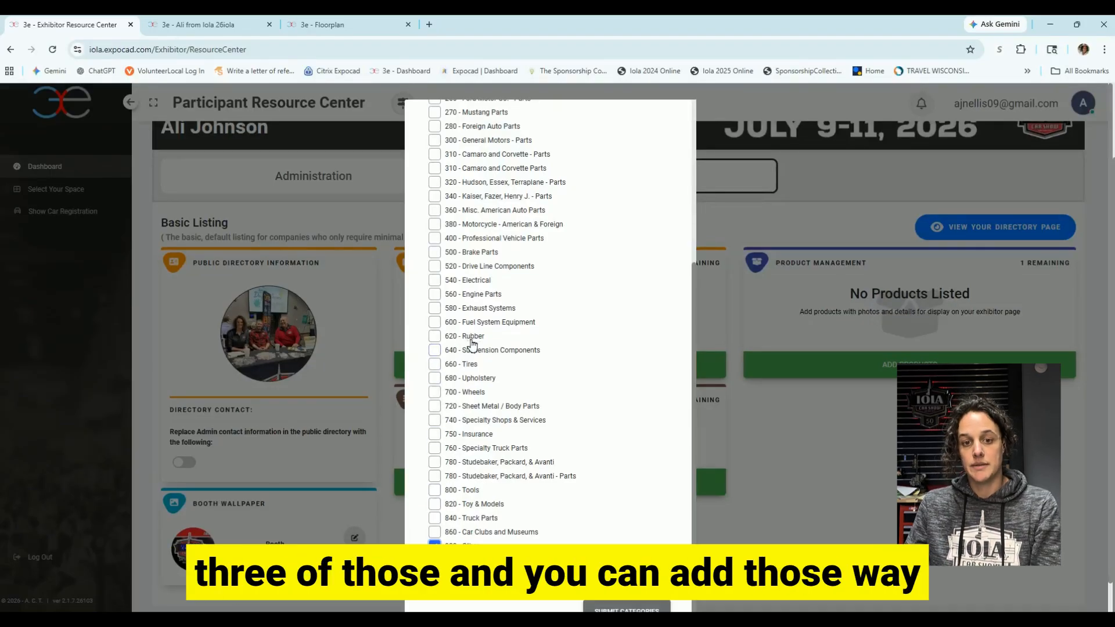
Check 910 - Flea Market and 930 - Commercial Vendor, submit the categories, then start a new product.
{"action": "scroll", "coordinate": [476, 313], "scroll_direction": "up", "scroll_amount": 2}
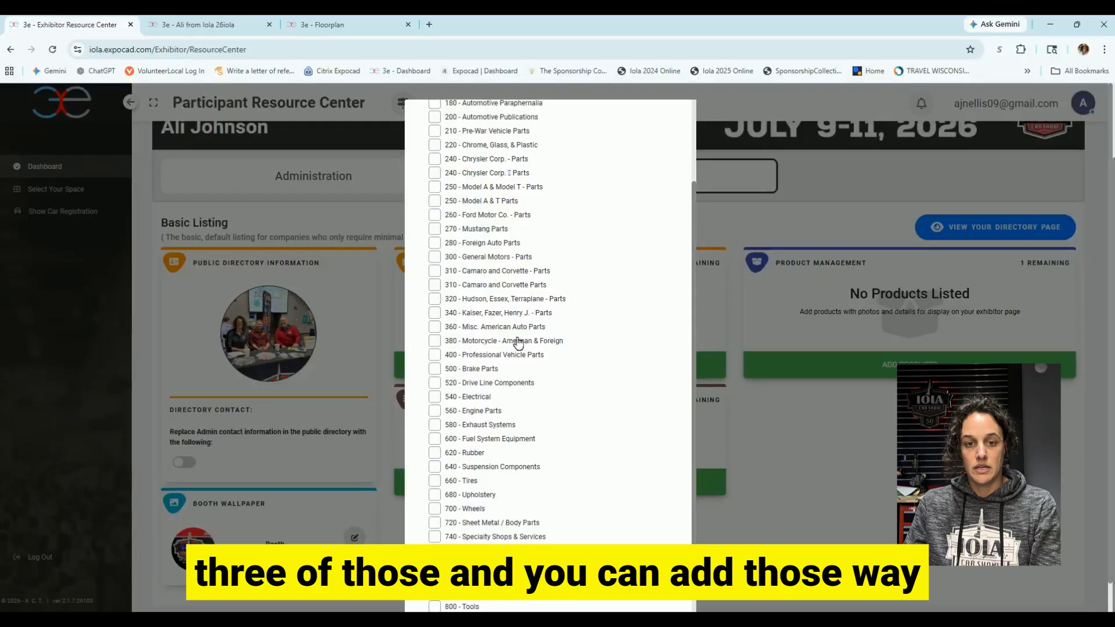
{"action": "scroll", "coordinate": [511, 347], "scroll_direction": "up", "scroll_amount": 3}
{"action": "scroll", "coordinate": [523, 355], "scroll_direction": "down", "scroll_amount": 5}
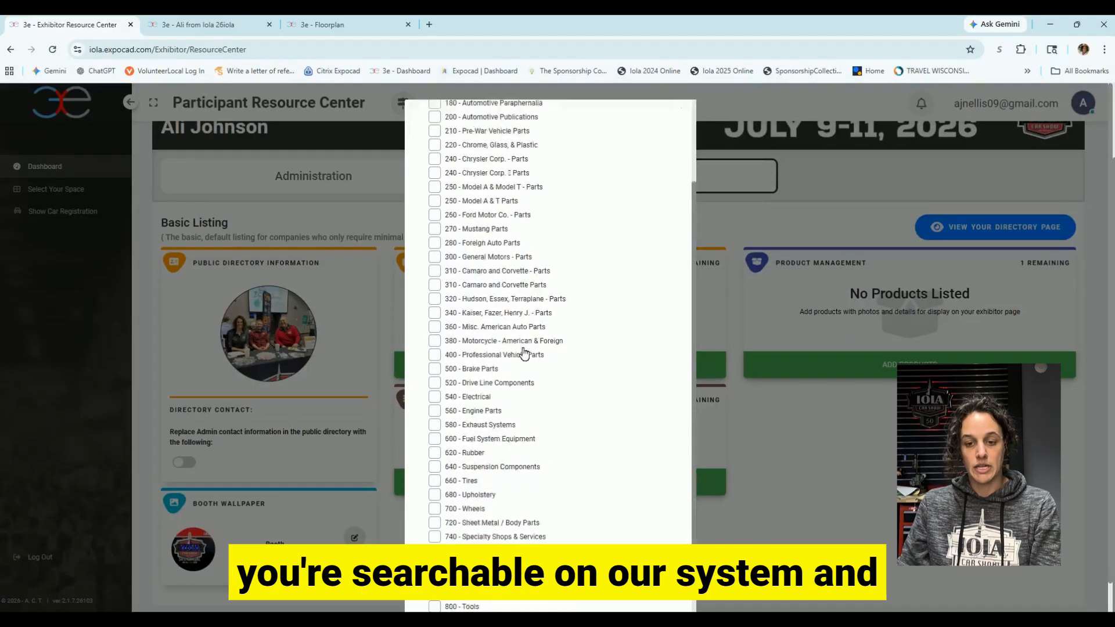
{"action": "scroll", "coordinate": [606, 439], "scroll_direction": "down", "scroll_amount": 2}
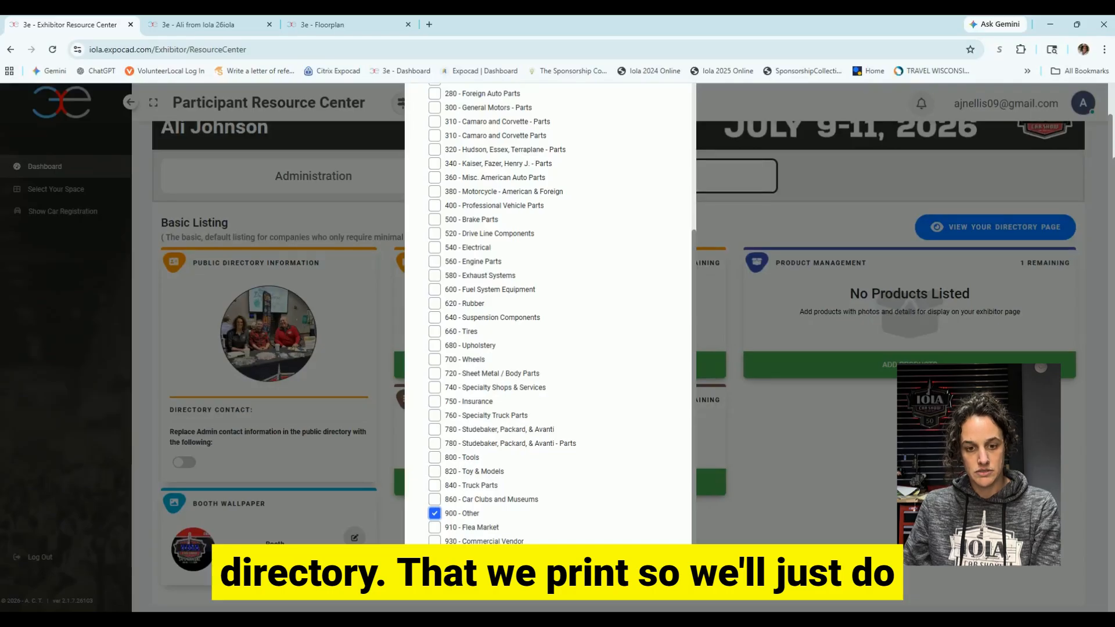
{"action": "left_click", "coordinate": [434, 527]}
{"action": "left_click", "coordinate": [434, 540]}
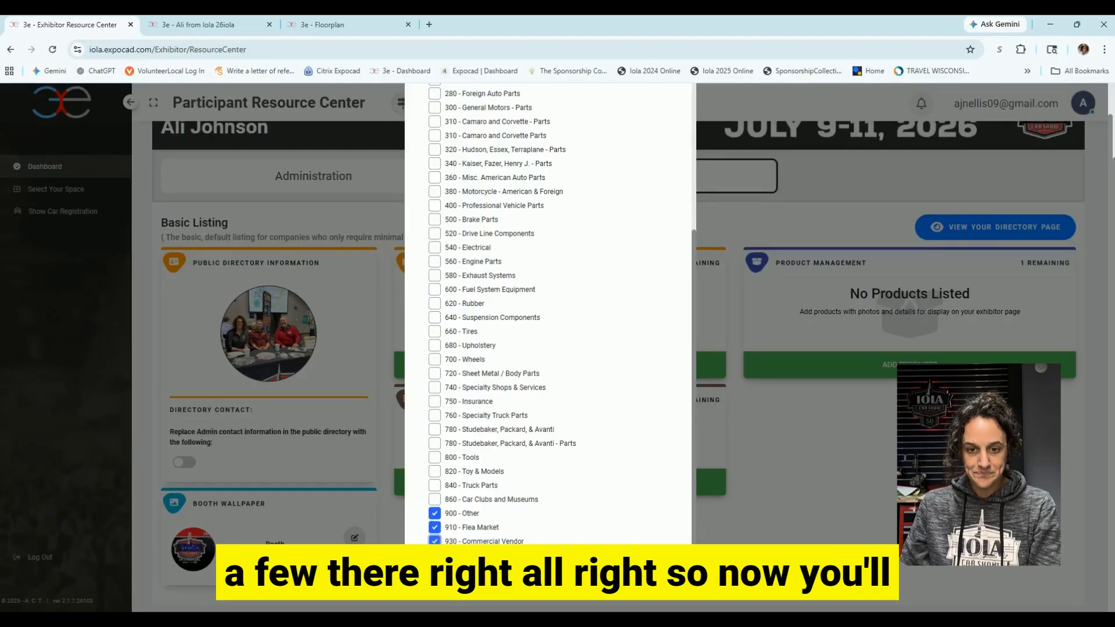
{"action": "left_click", "coordinate": [618, 575]}
{"action": "left_click", "coordinate": [610, 398]}
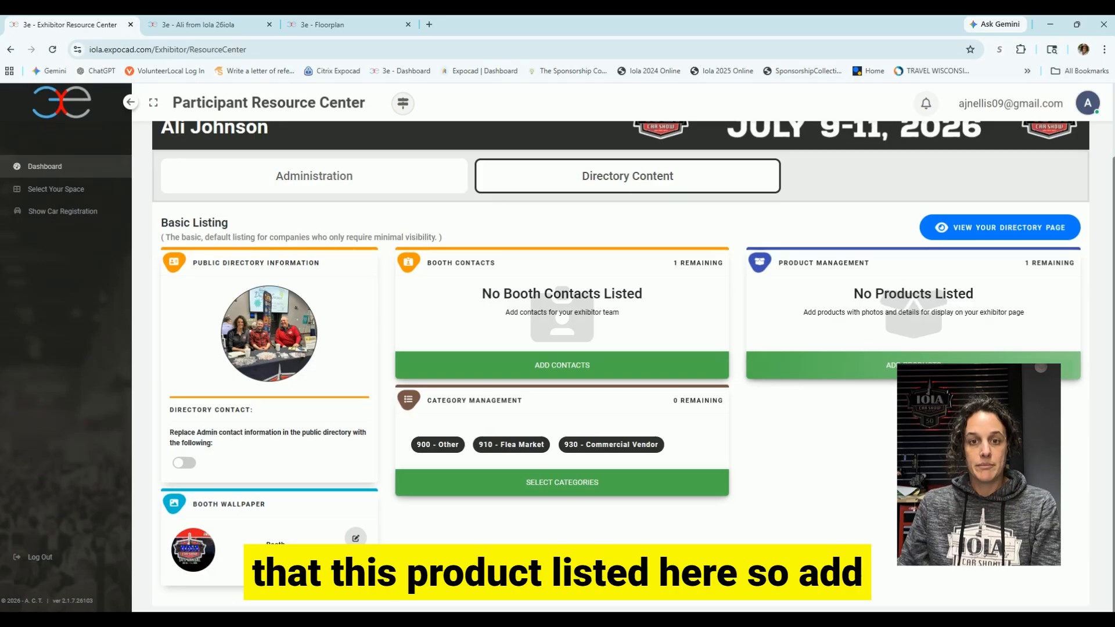
{"action": "left_click", "coordinate": [917, 365]}
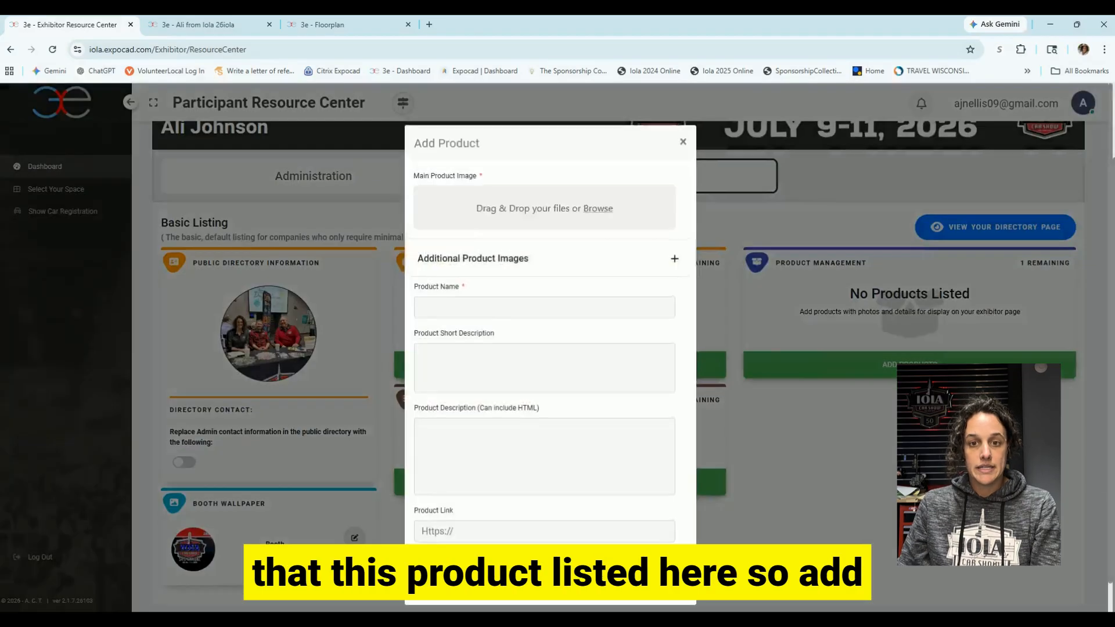
Attach the Iola 26 12 oz Can-1 image and enter the product name, correcting 'Commecorative' to 'Commemorative'.
{"action": "left_click", "coordinate": [598, 209]}
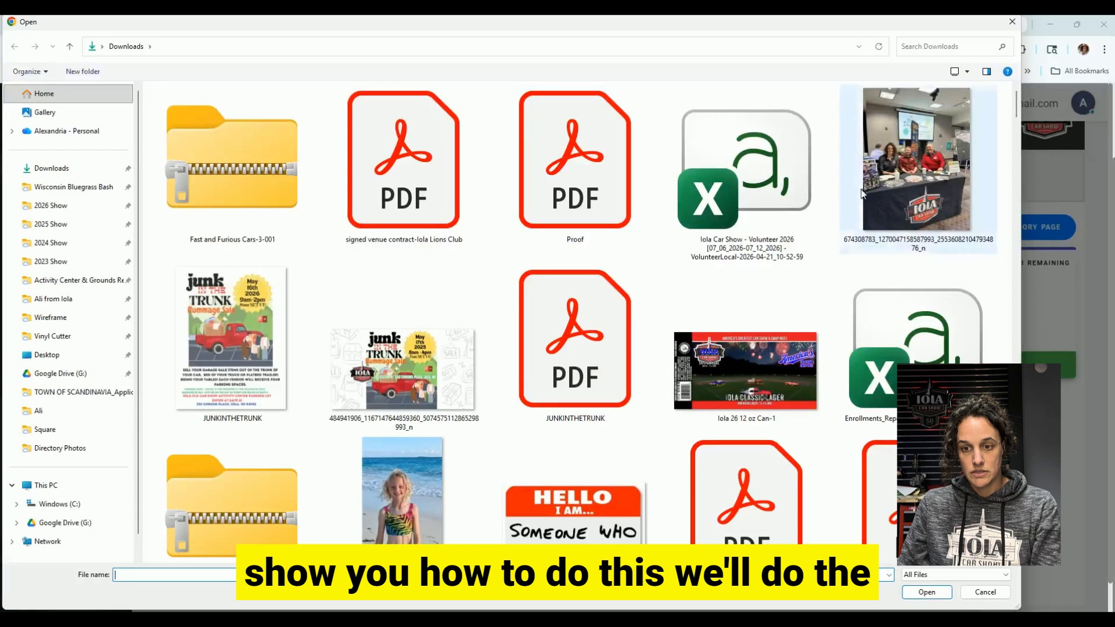
{"action": "double_click", "coordinate": [745, 371]}
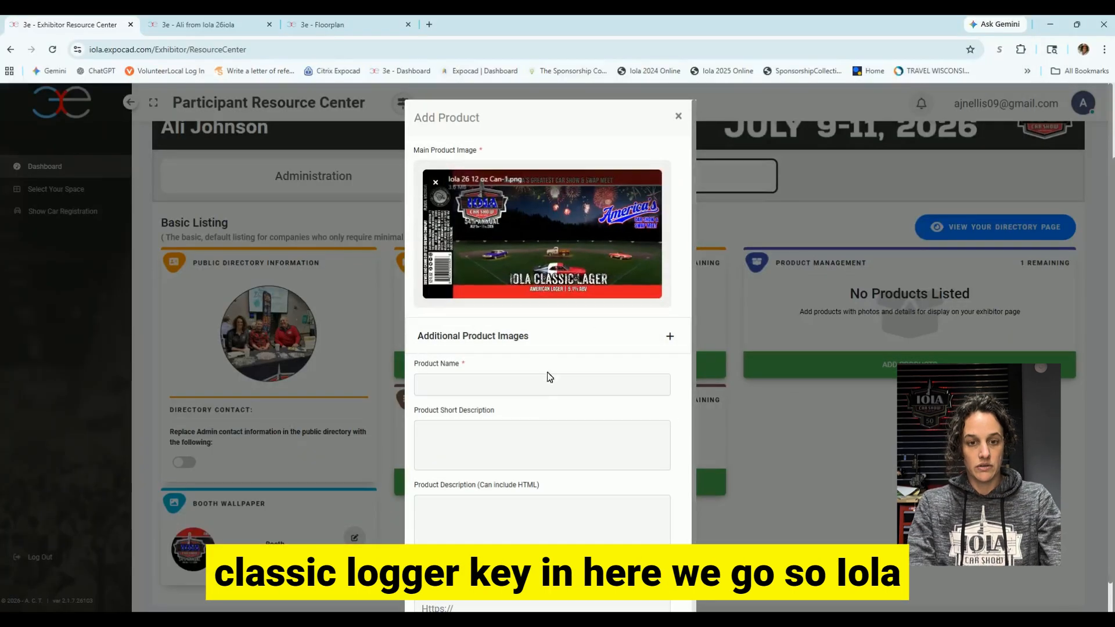
{"action": "left_click", "coordinate": [549, 383]}
{"action": "type", "text": "Iola 202"}
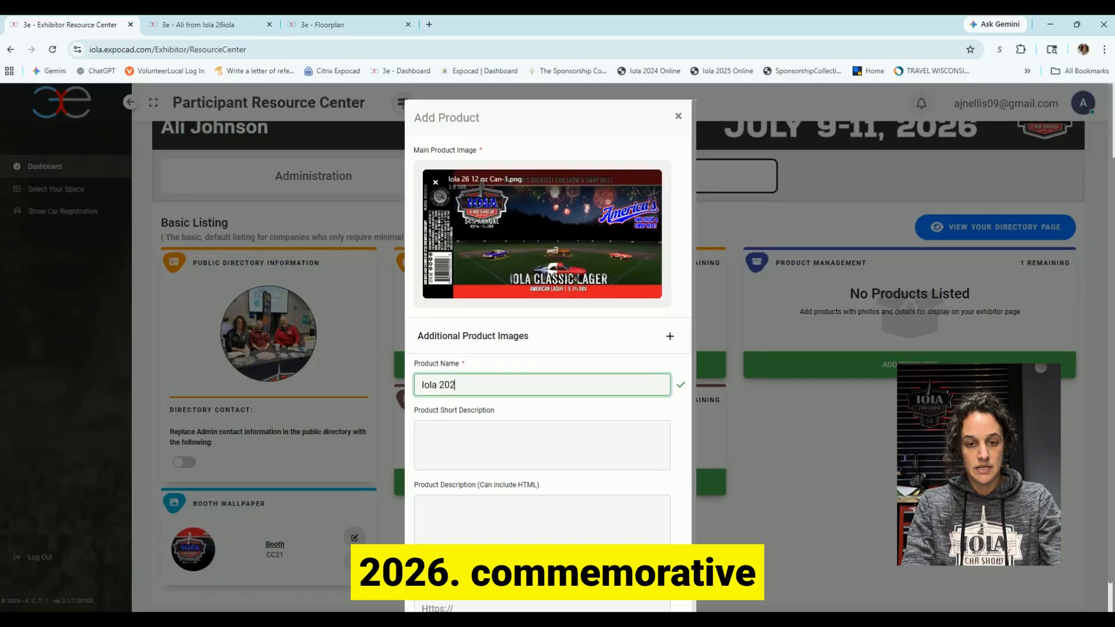
{"action": "type", "text": "6 Commeco"}
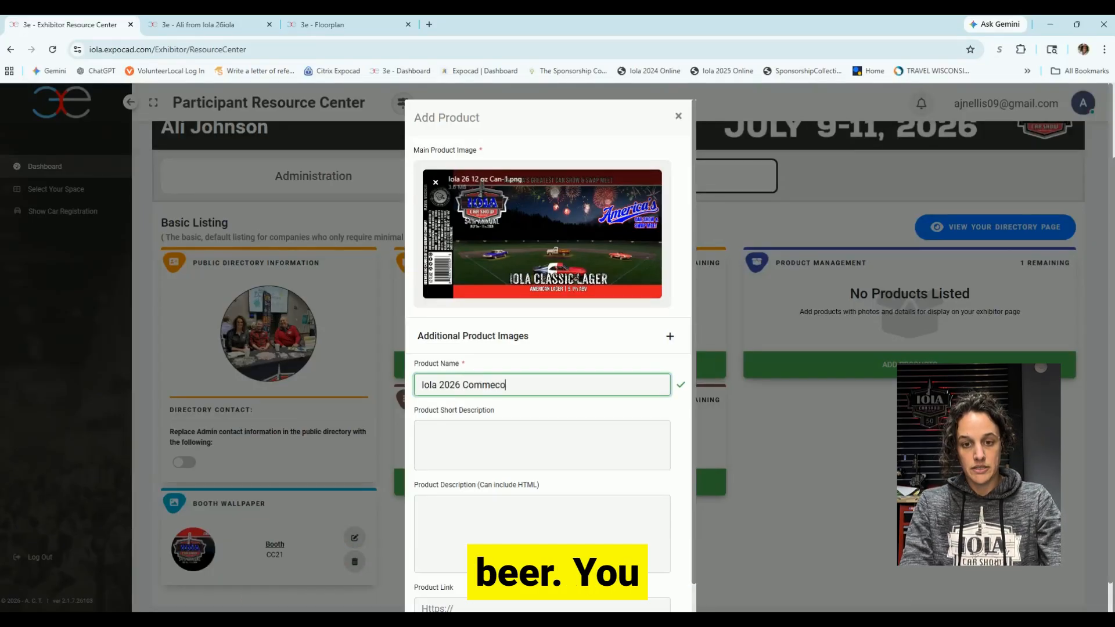
{"action": "type", "text": "rative Beer"}
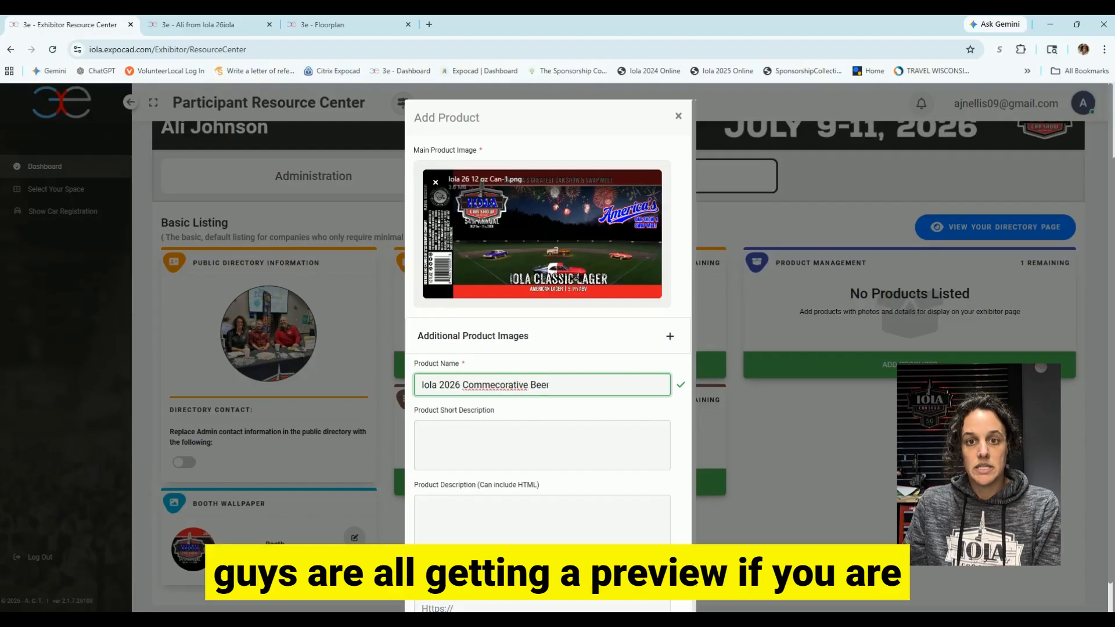
{"action": "right_click", "coordinate": [518, 385]}
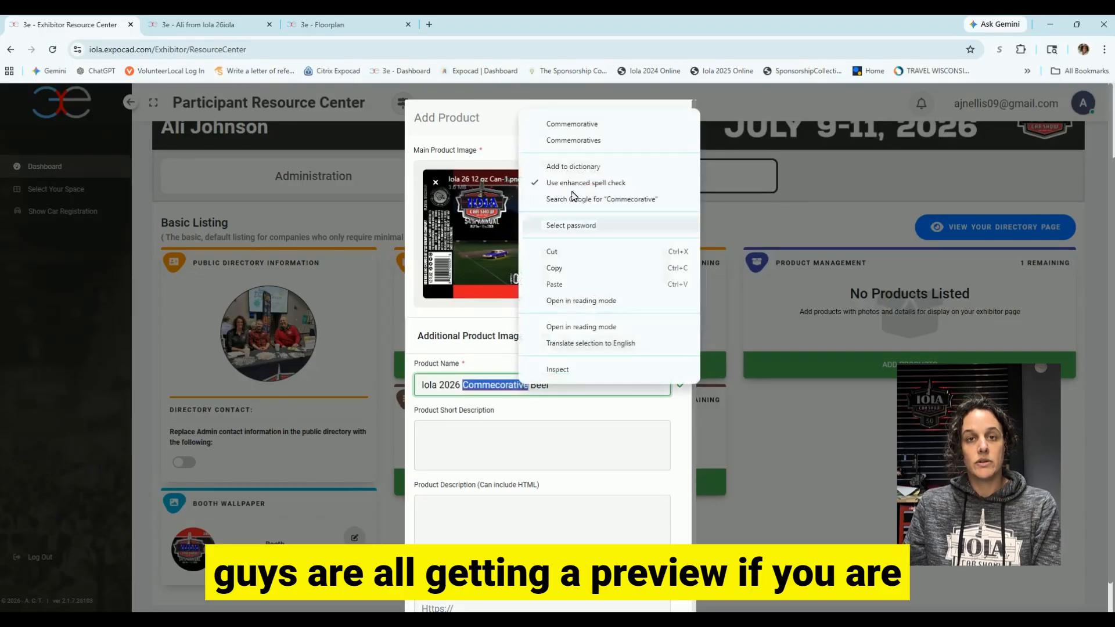
{"action": "left_click", "coordinate": [576, 123]}
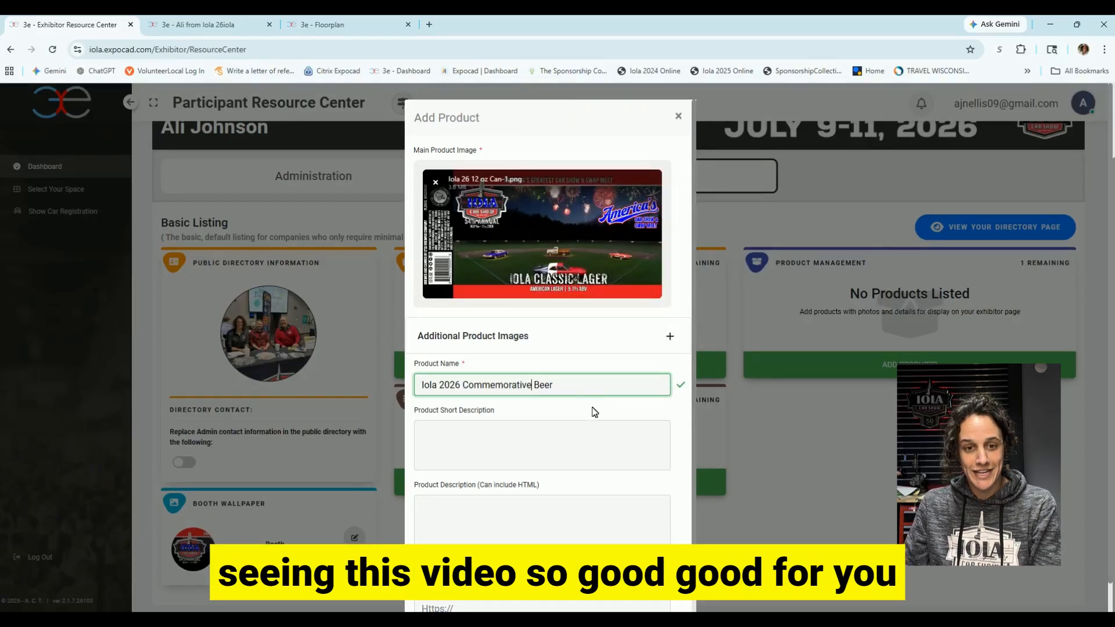
Leave the short description and link blank and submit the beer product.
{"action": "scroll", "coordinate": [591, 401], "scroll_direction": "down", "scroll_amount": 1}
{"action": "left_click", "coordinate": [591, 401]}
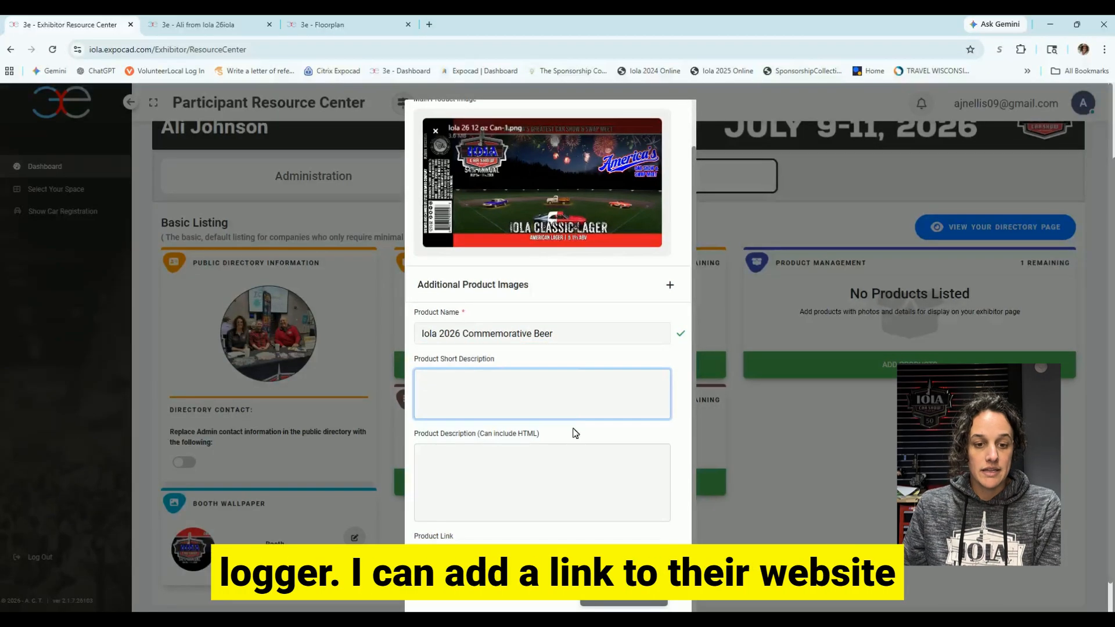
{"action": "scroll", "coordinate": [574, 433], "scroll_direction": "down", "scroll_amount": 1}
{"action": "left_click", "coordinate": [437, 523]}
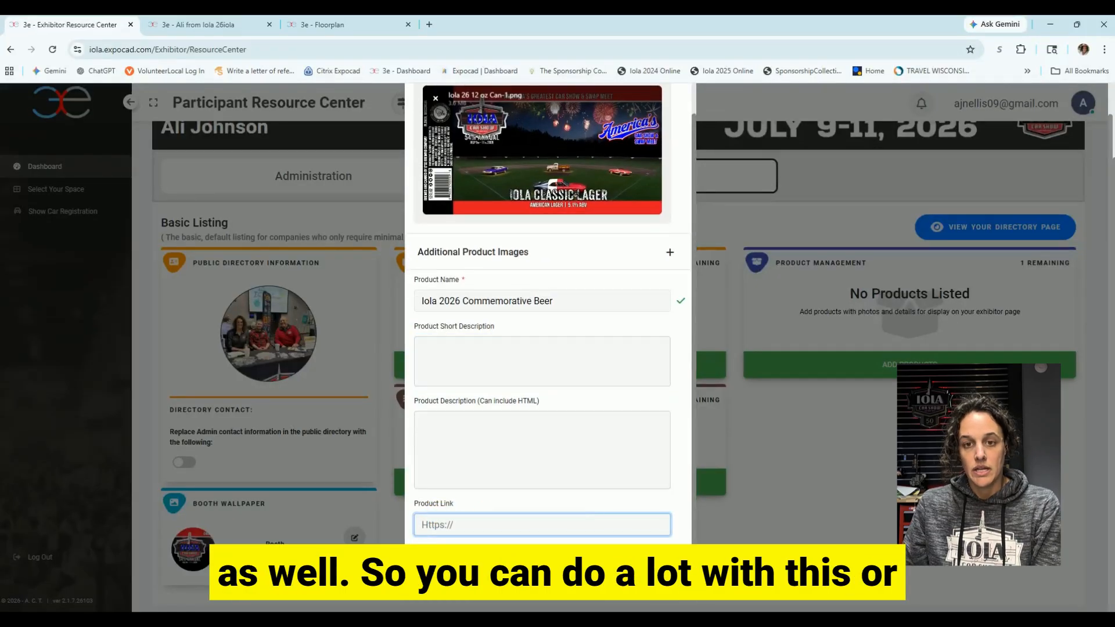
{"action": "scroll", "coordinate": [570, 323], "scroll_direction": "up", "scroll_amount": 3}
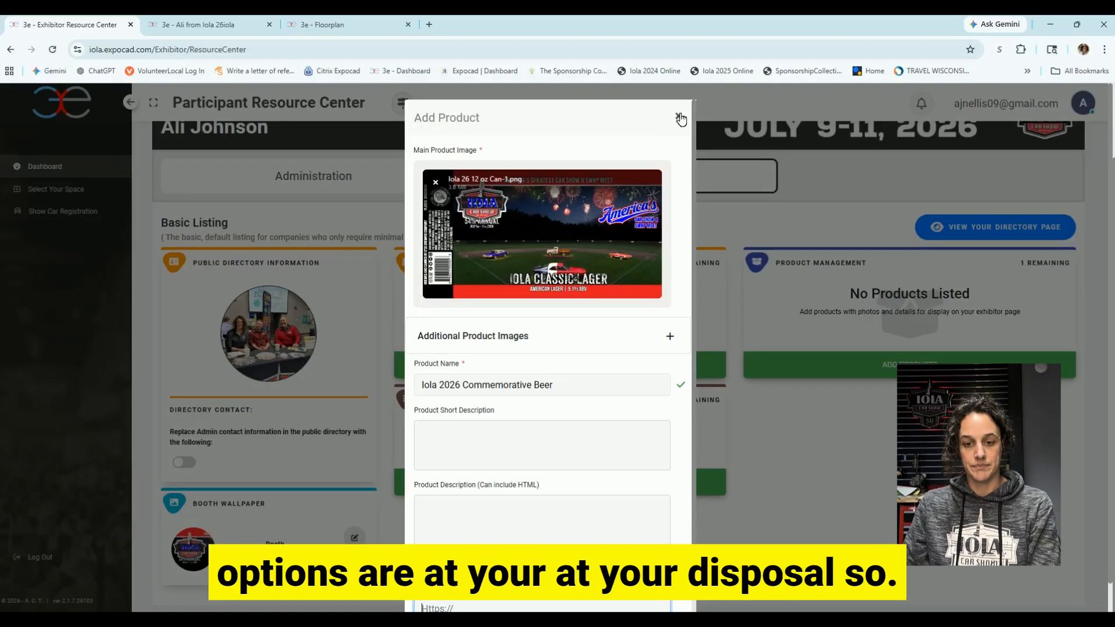
{"action": "scroll", "coordinate": [668, 203], "scroll_direction": "down", "scroll_amount": 1}
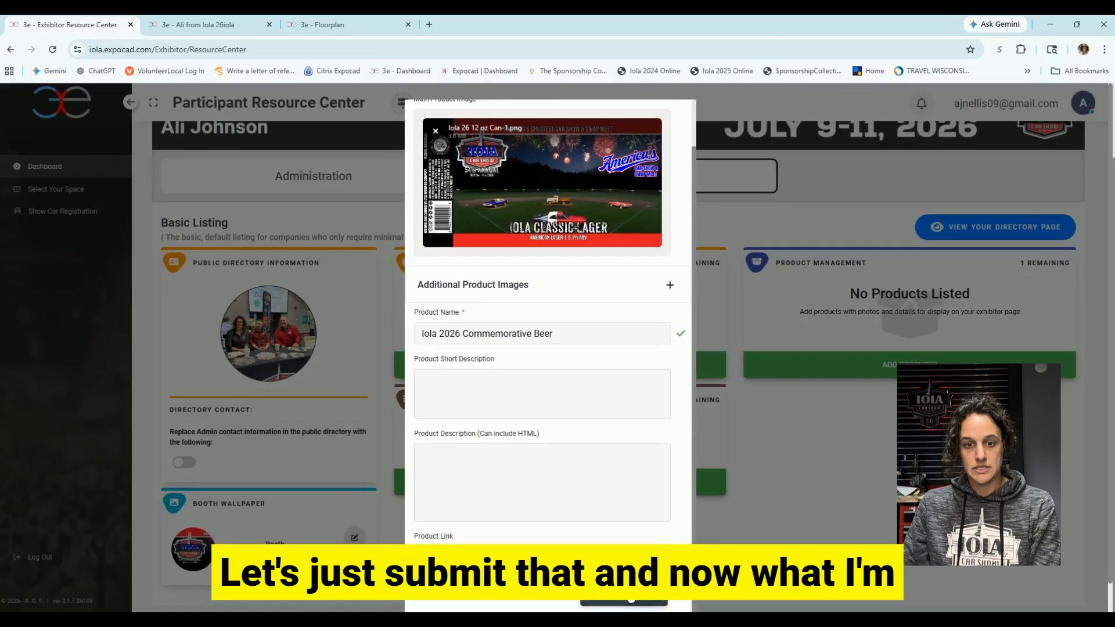
{"action": "left_click", "coordinate": [624, 604]}
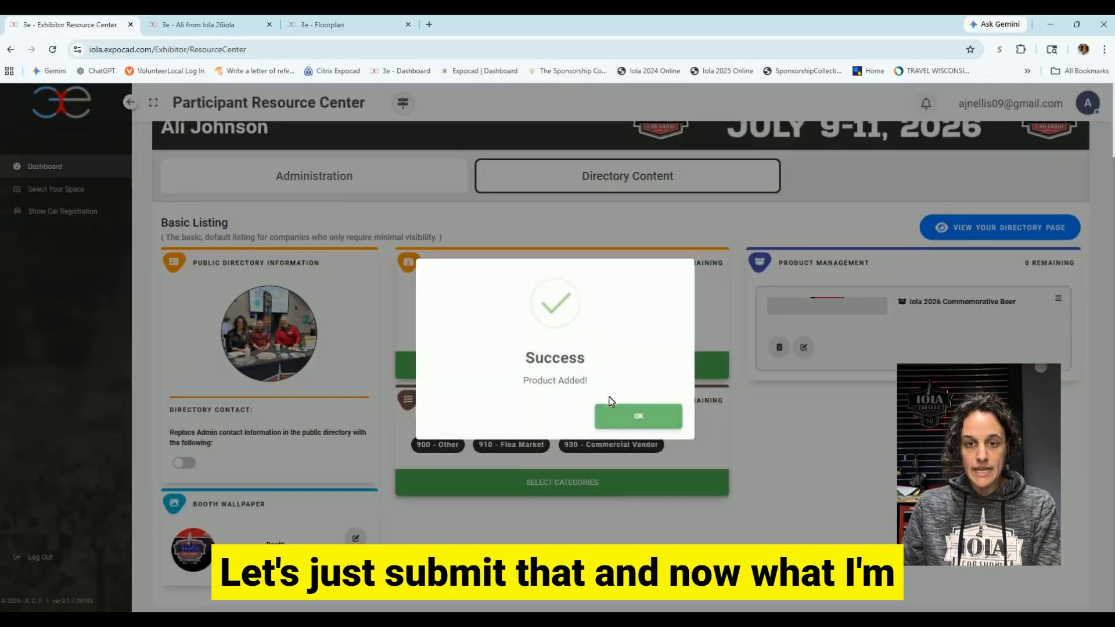
{"action": "left_click", "coordinate": [613, 409]}
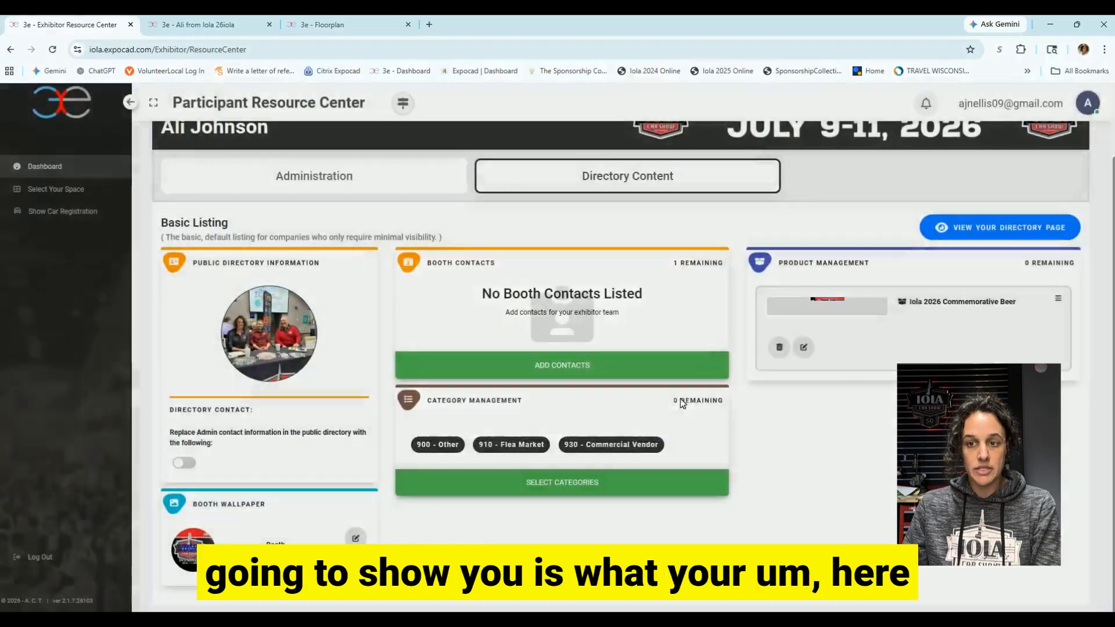
Add a booth contact with the exhibitor's full first and last name, then confirm it.
{"action": "scroll", "coordinate": [942, 313], "scroll_direction": "up", "scroll_amount": 1}
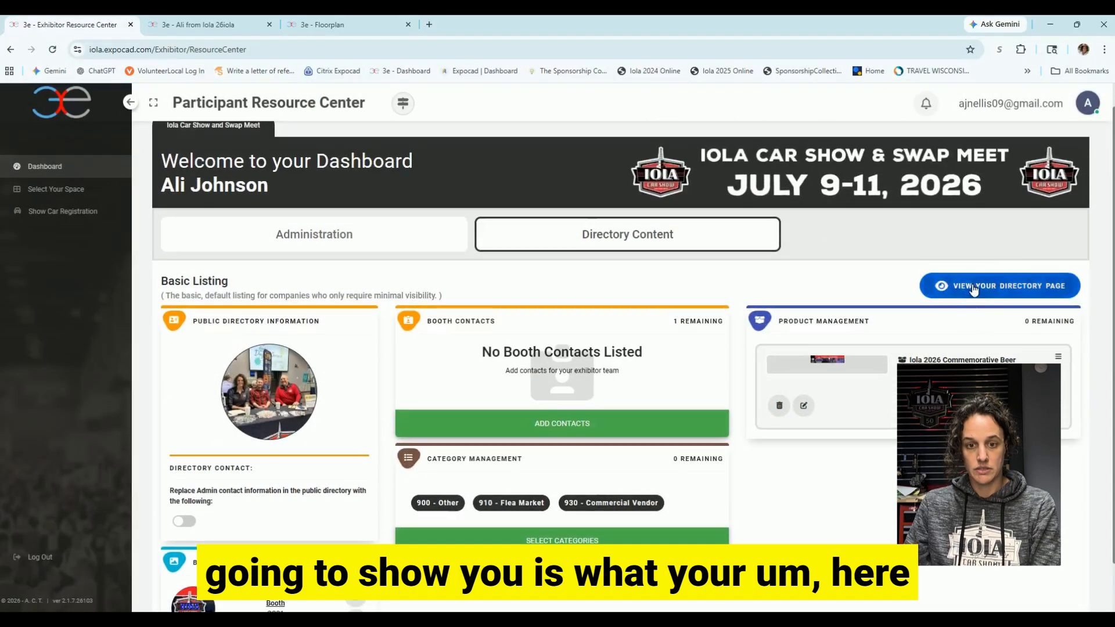
{"action": "left_click", "coordinate": [562, 423]}
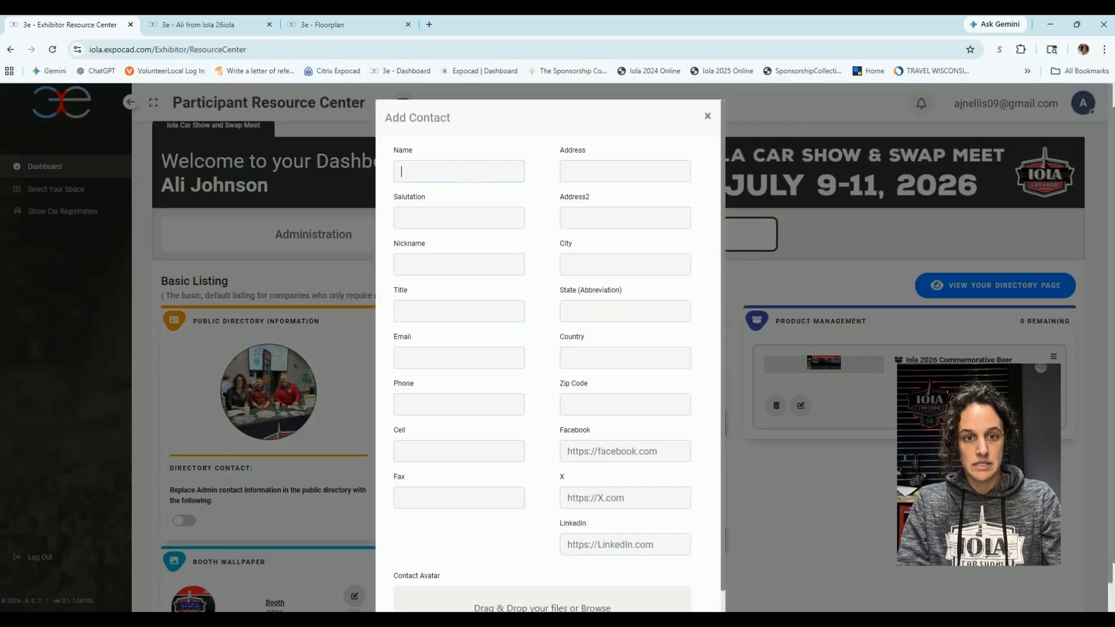
{"action": "key", "text": "Tab"}
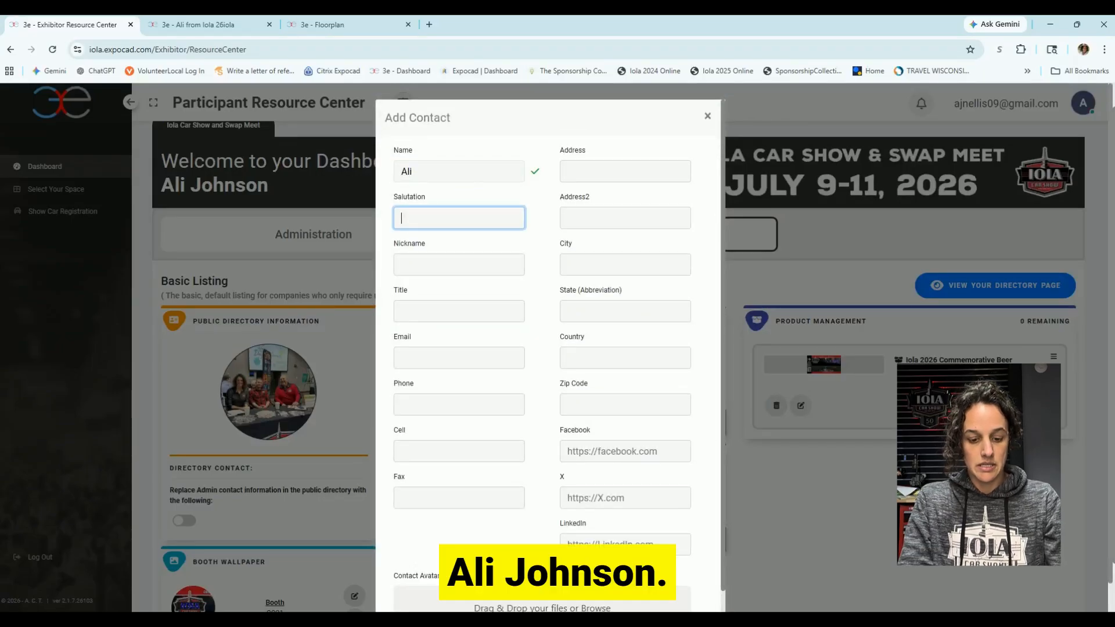
{"action": "left_click", "coordinate": [413, 171]}
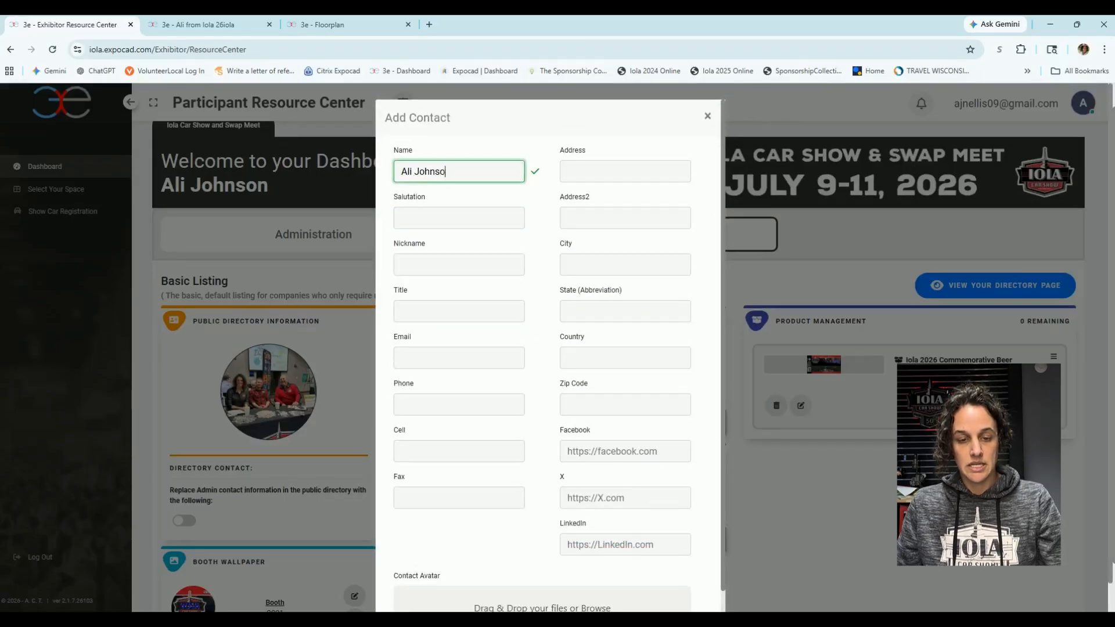
{"action": "key", "text": "Tab"}
{"action": "left_click", "coordinate": [508, 264]}
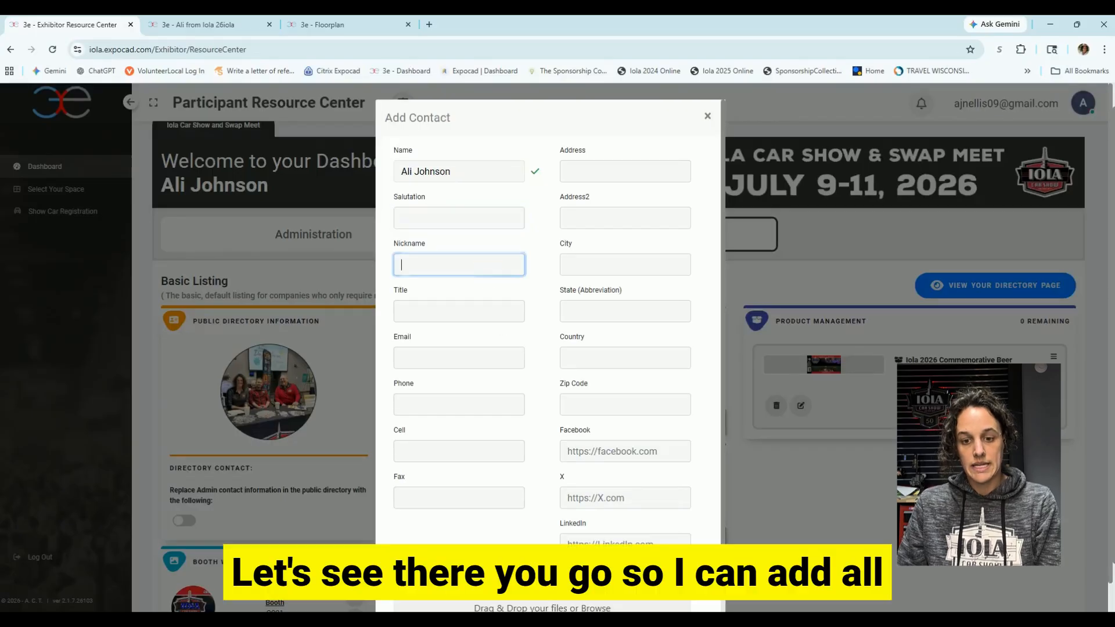
{"action": "scroll", "coordinate": [524, 263], "scroll_direction": "down", "scroll_amount": 1}
{"action": "key", "text": "Return"}
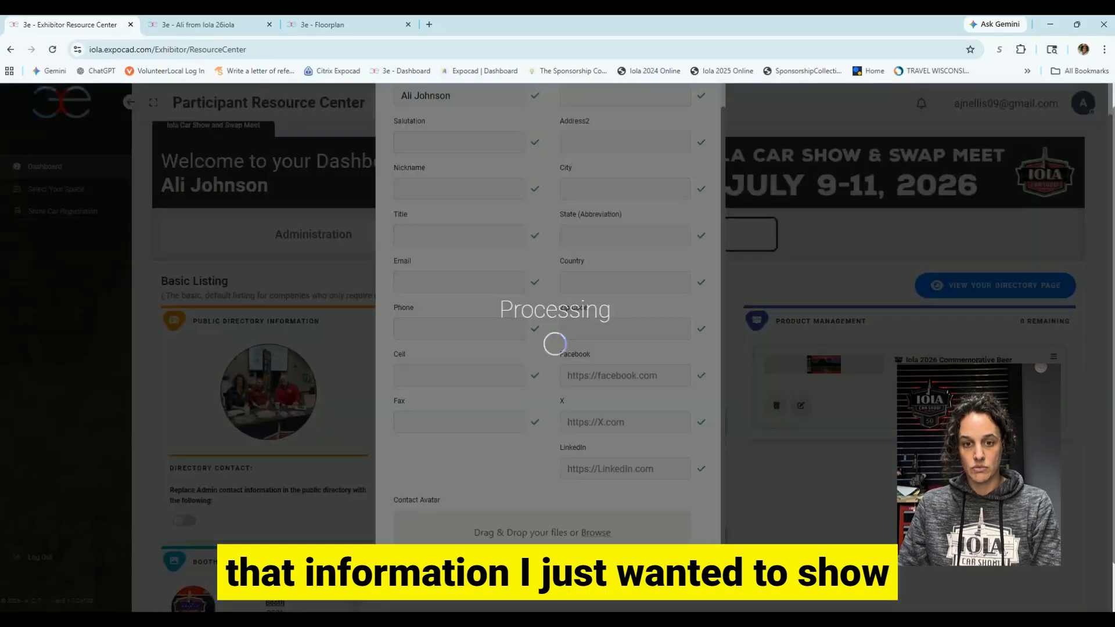
{"action": "left_click", "coordinate": [629, 397]}
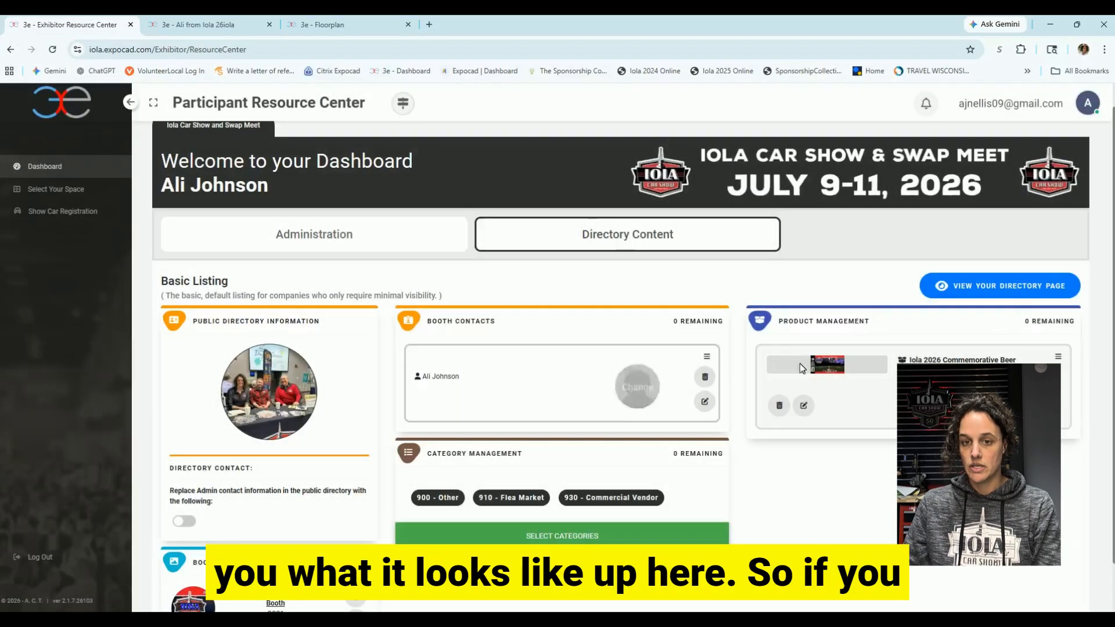
Preview the public directory page for booth CC21 and view the Commemorative Beer product image enlarged.
{"action": "left_click", "coordinate": [1016, 287]}
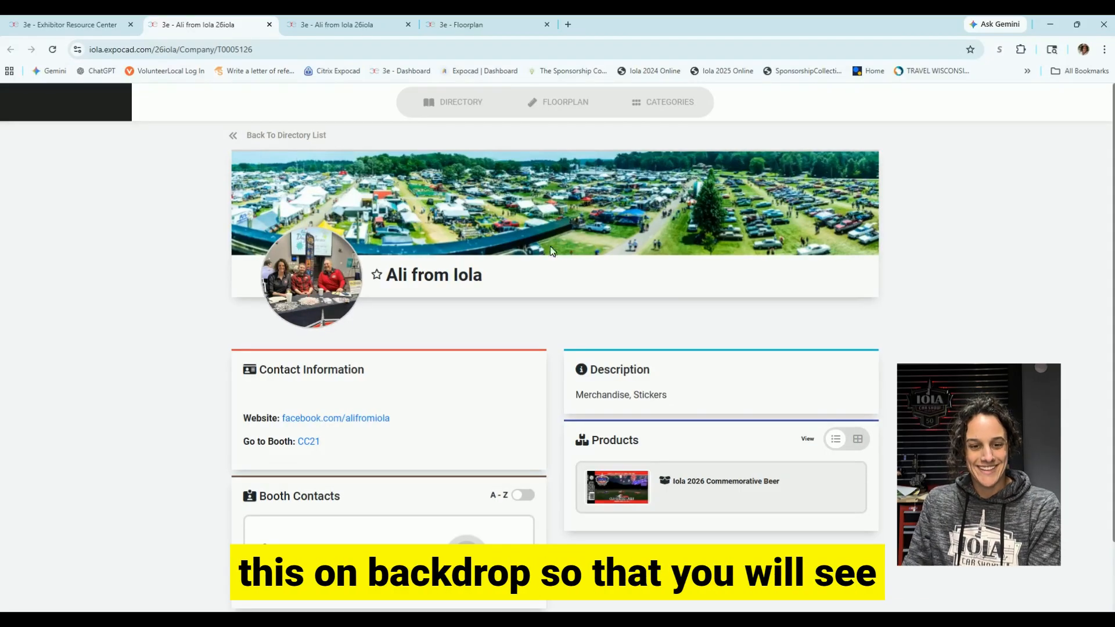
{"action": "scroll", "coordinate": [386, 438], "scroll_direction": "down", "scroll_amount": 2}
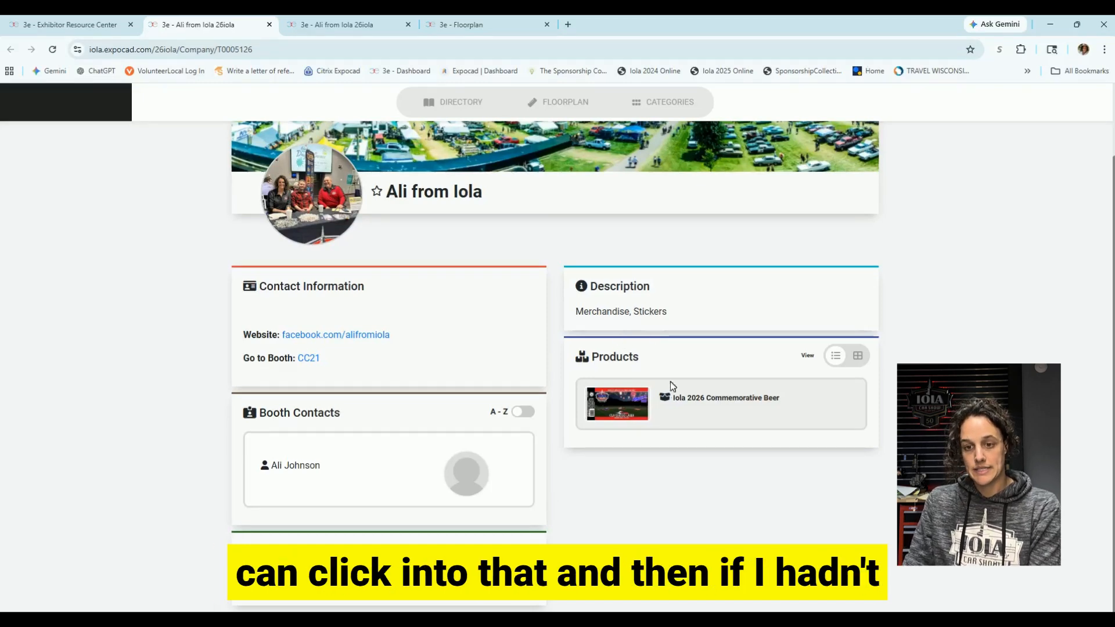
{"action": "left_click", "coordinate": [697, 406]}
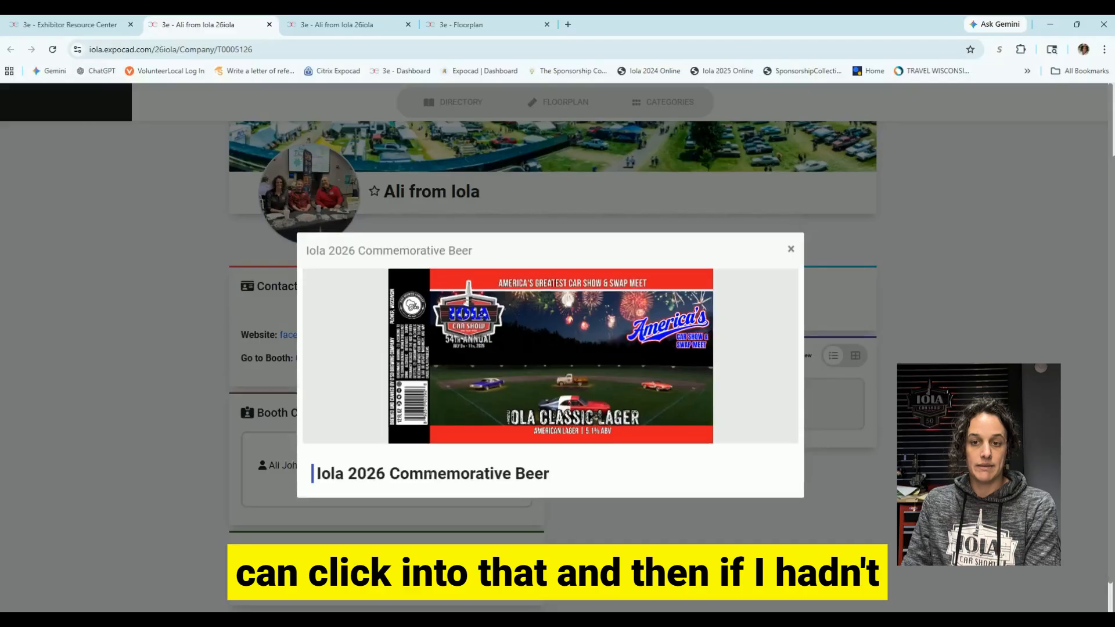
{"action": "left_click", "coordinate": [791, 250]}
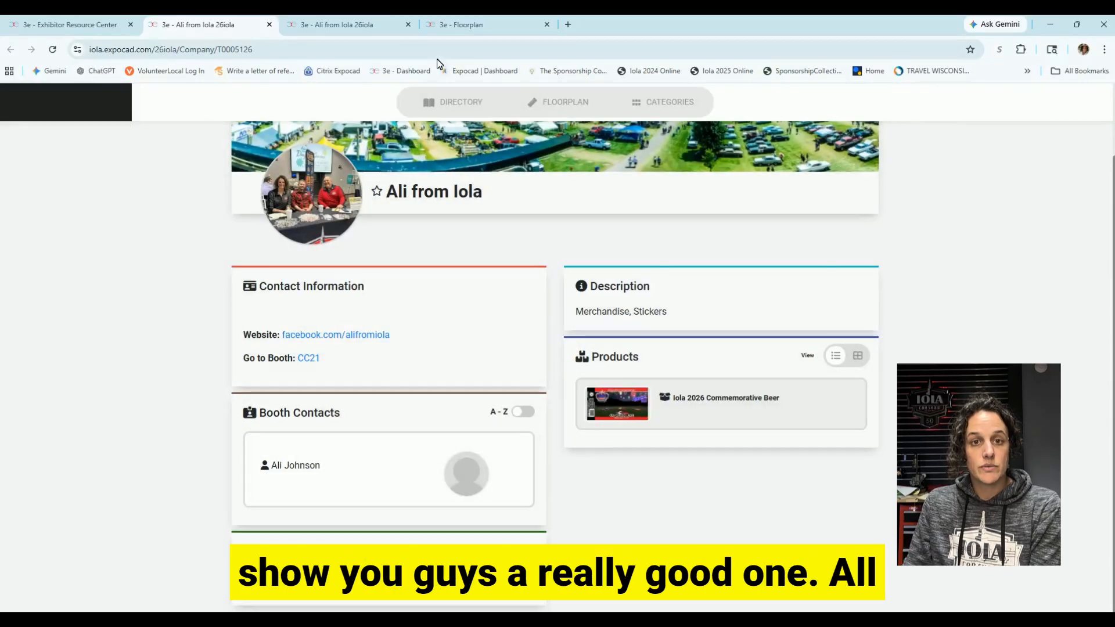
Zoom the Car Corral floorplan onto row CE and open booth CE5's Rawhide Youth Services profile.
{"action": "left_click", "coordinate": [462, 24]}
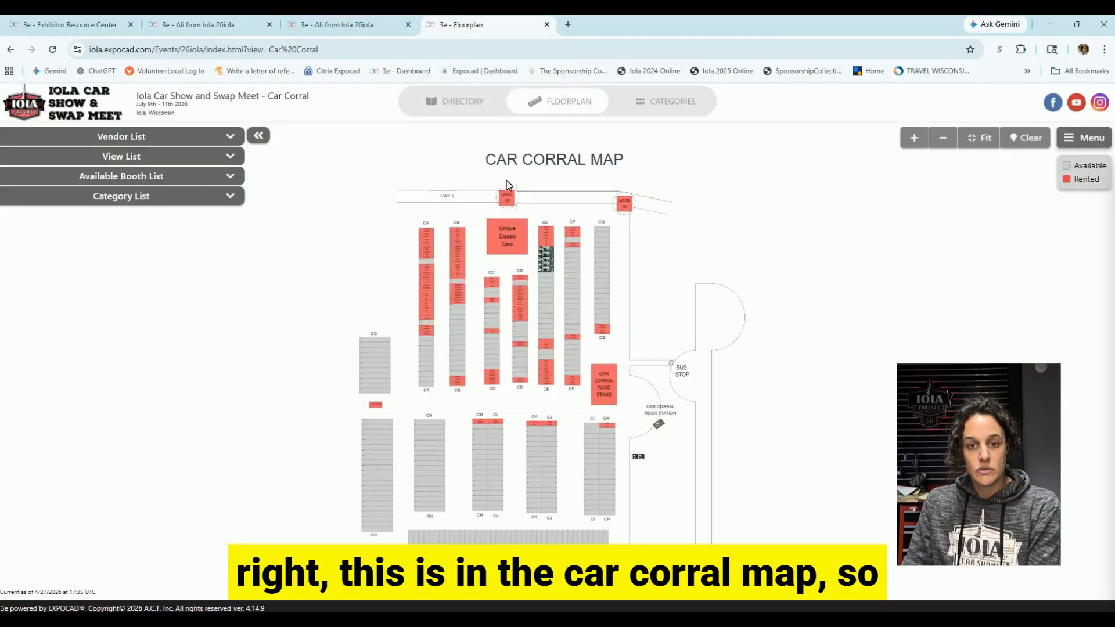
{"action": "scroll", "coordinate": [546, 253], "scroll_direction": "up", "scroll_amount": 5}
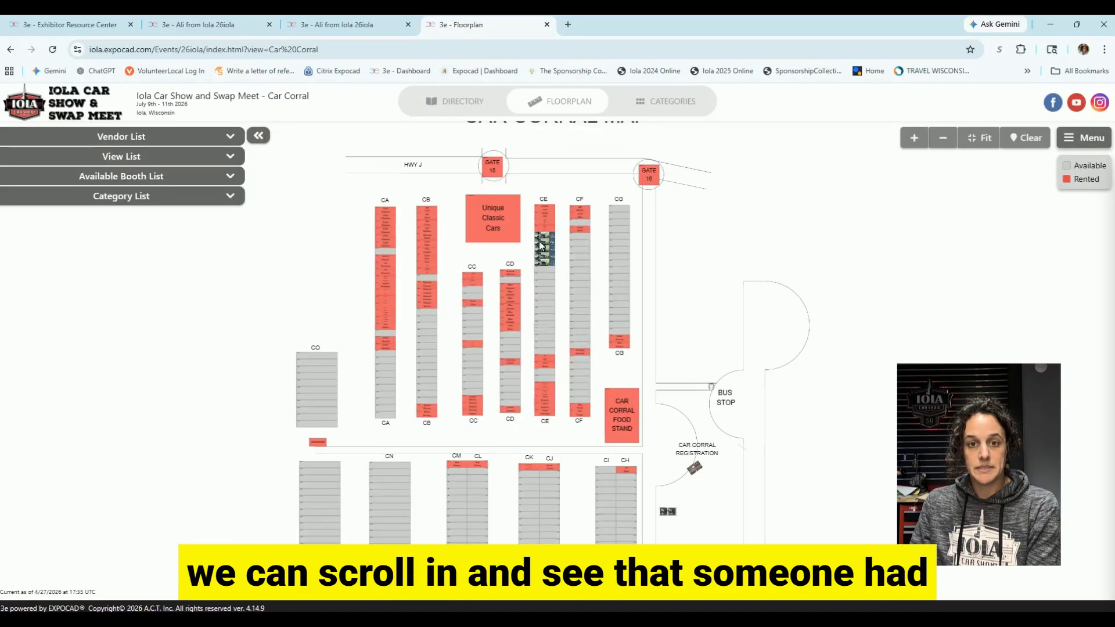
{"action": "scroll", "coordinate": [581, 213], "scroll_direction": "up", "scroll_amount": 5}
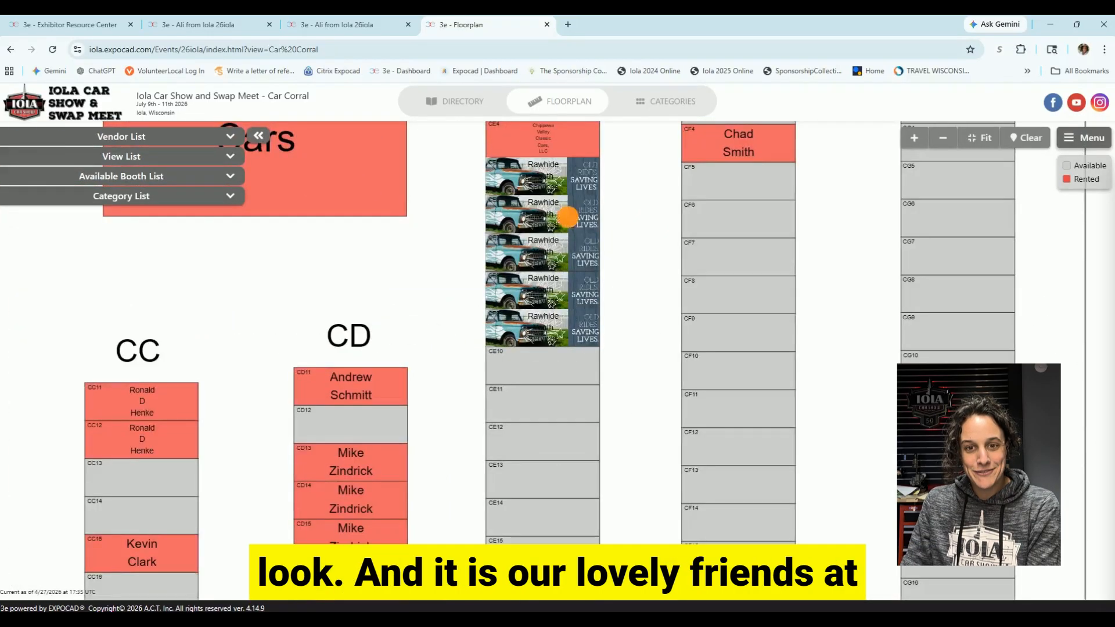
{"action": "left_click_drag", "start_coordinate": [568, 216], "coordinate": [570, 229]}
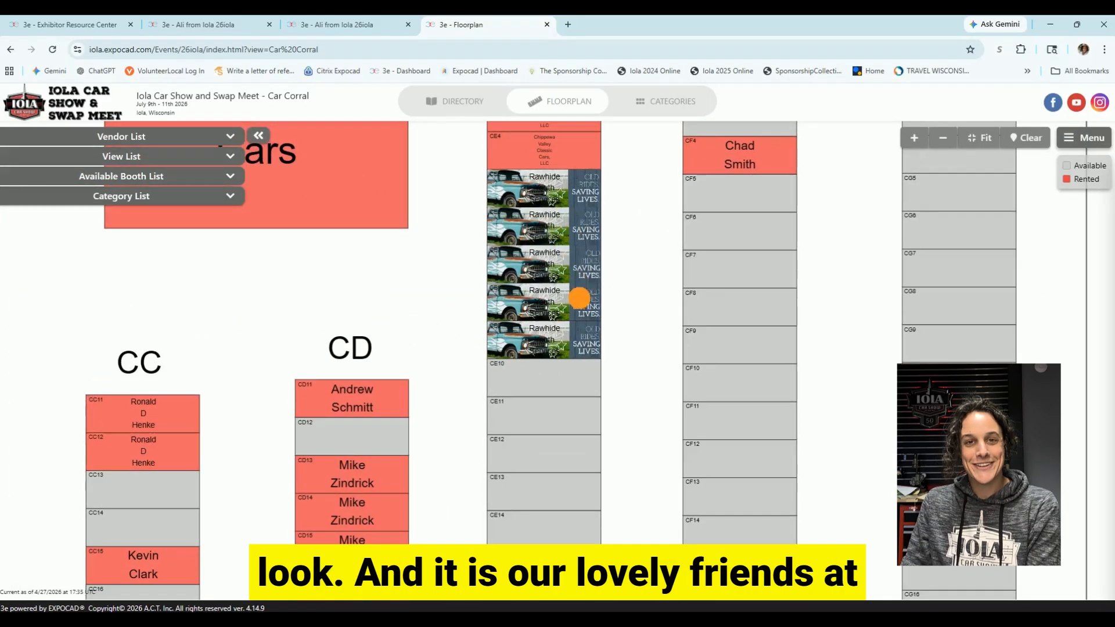
{"action": "left_click", "coordinate": [556, 191]}
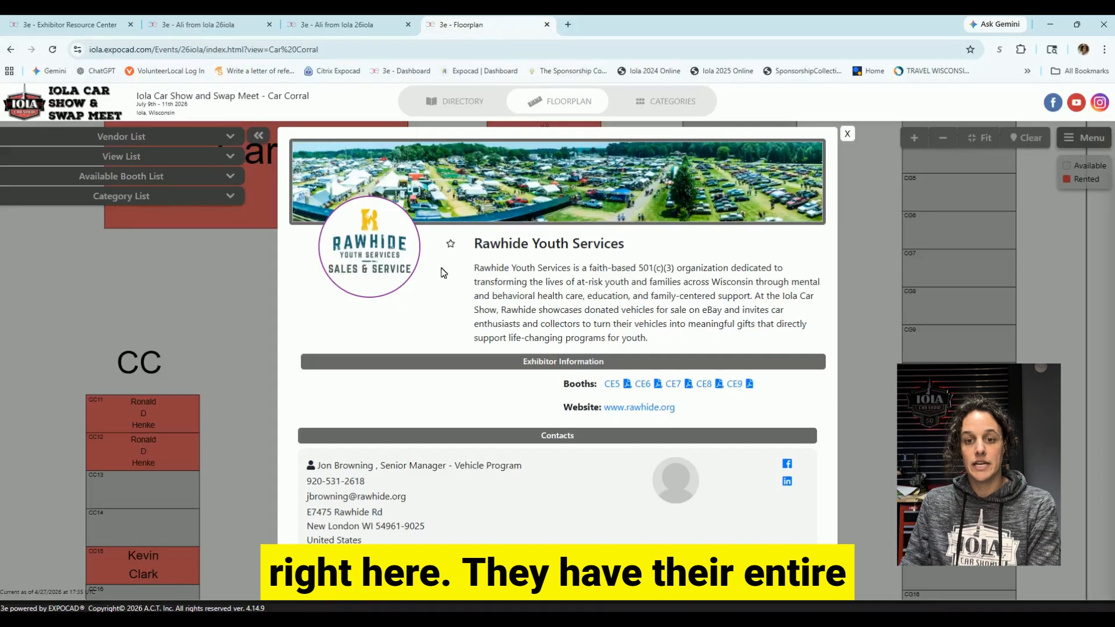
{"action": "left_click_drag", "start_coordinate": [462, 268], "coordinate": [670, 346]}
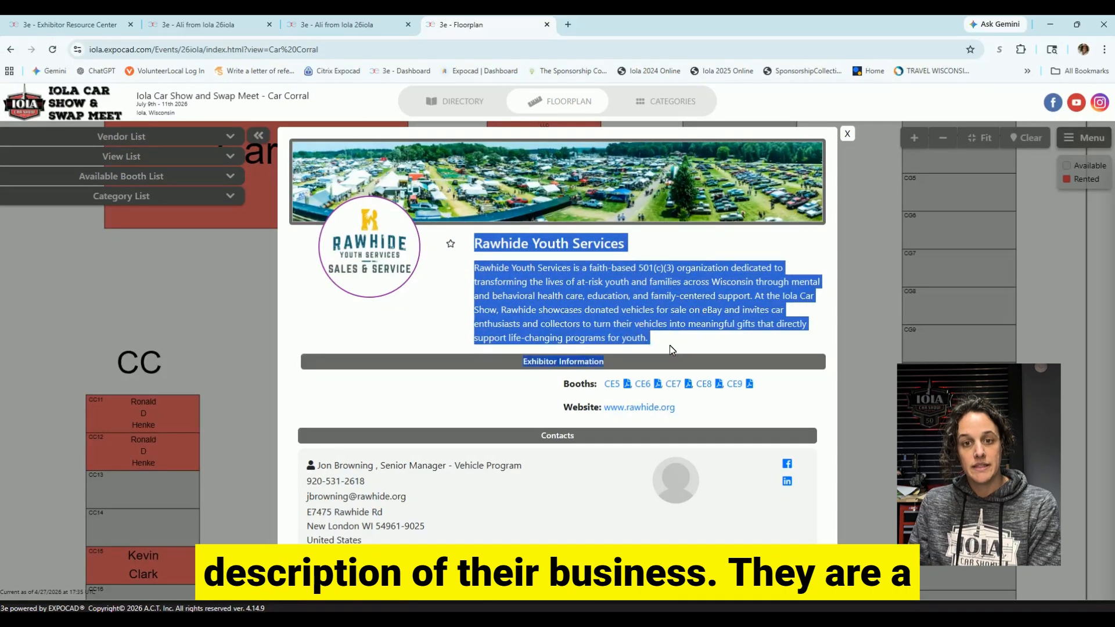
{"action": "left_click", "coordinate": [669, 345]}
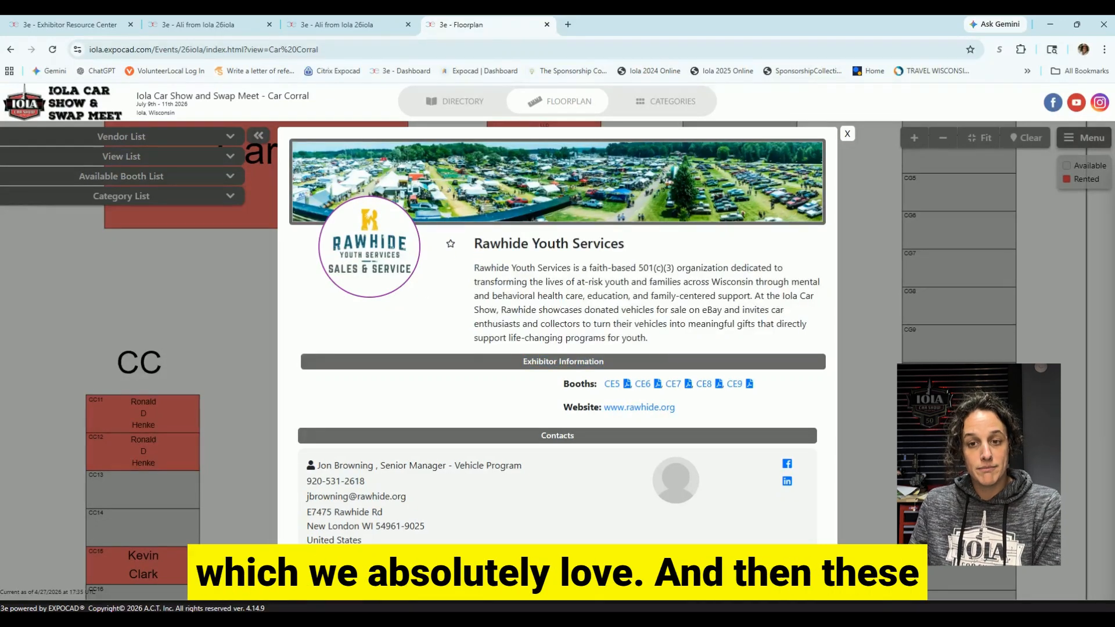